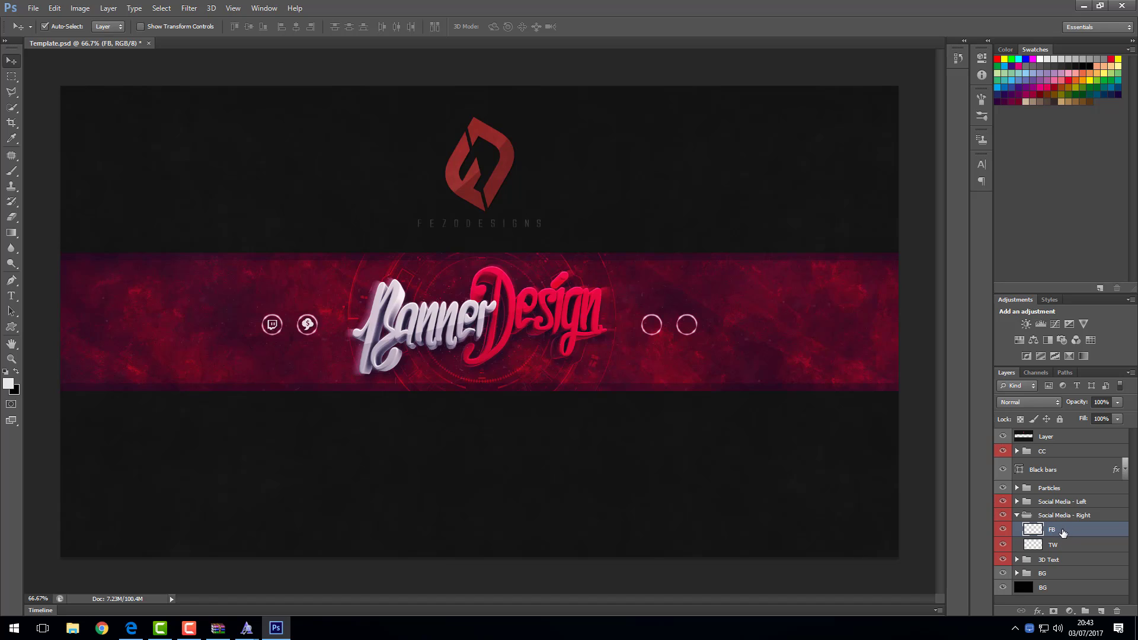
# - Inspect the contents of the CC and Particles groups, leaving both collapsed
pyautogui.click(1017, 451)
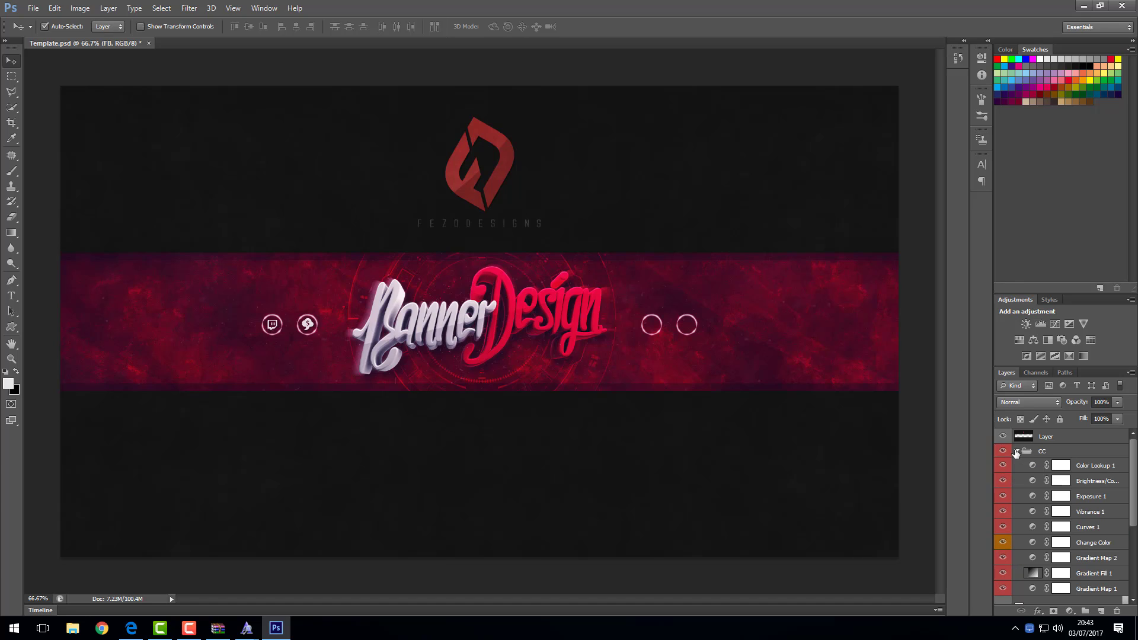
pyautogui.click(1017, 451)
pyautogui.click(1017, 488)
pyautogui.click(1016, 488)
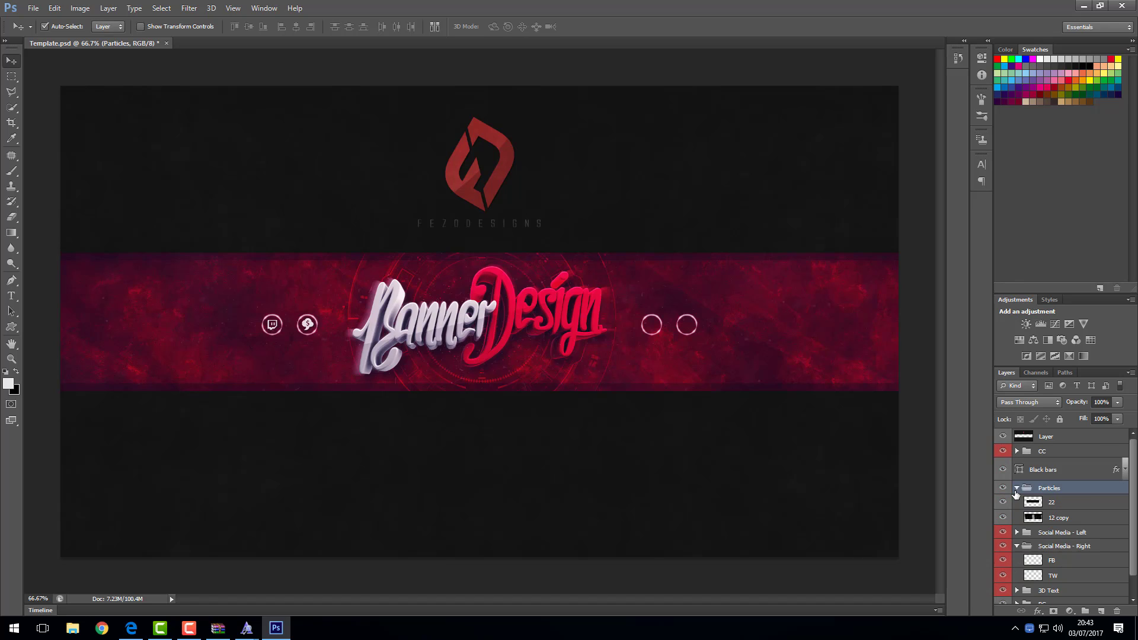
pyautogui.click(1017, 488)
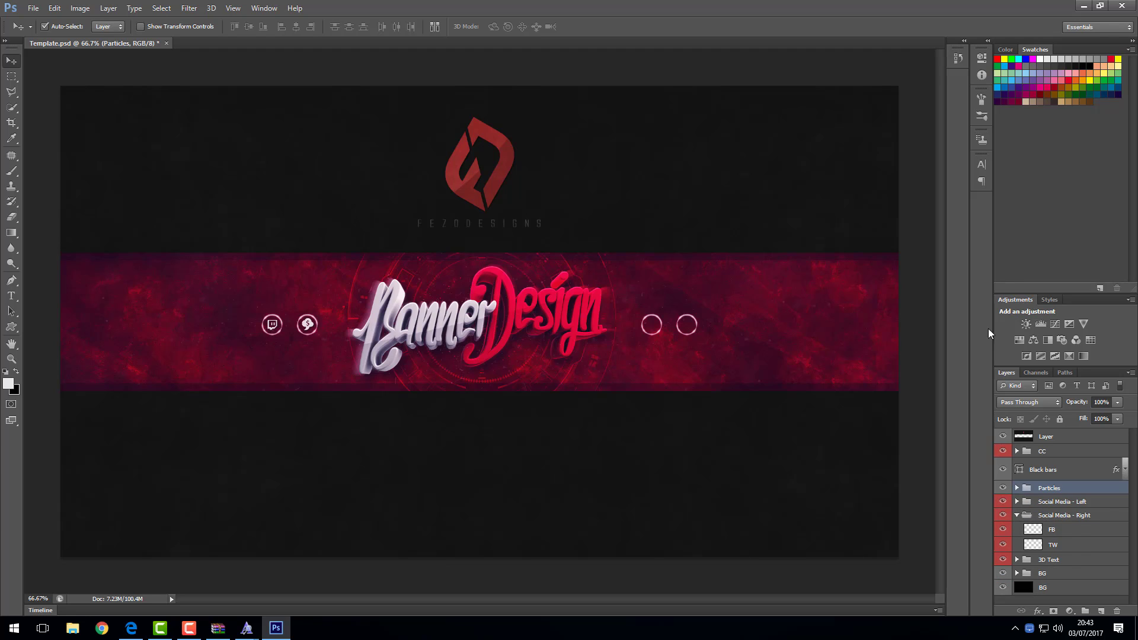
# - Expand the Social Media - Left and BG groups in the layer stack
pyautogui.click(651, 329)
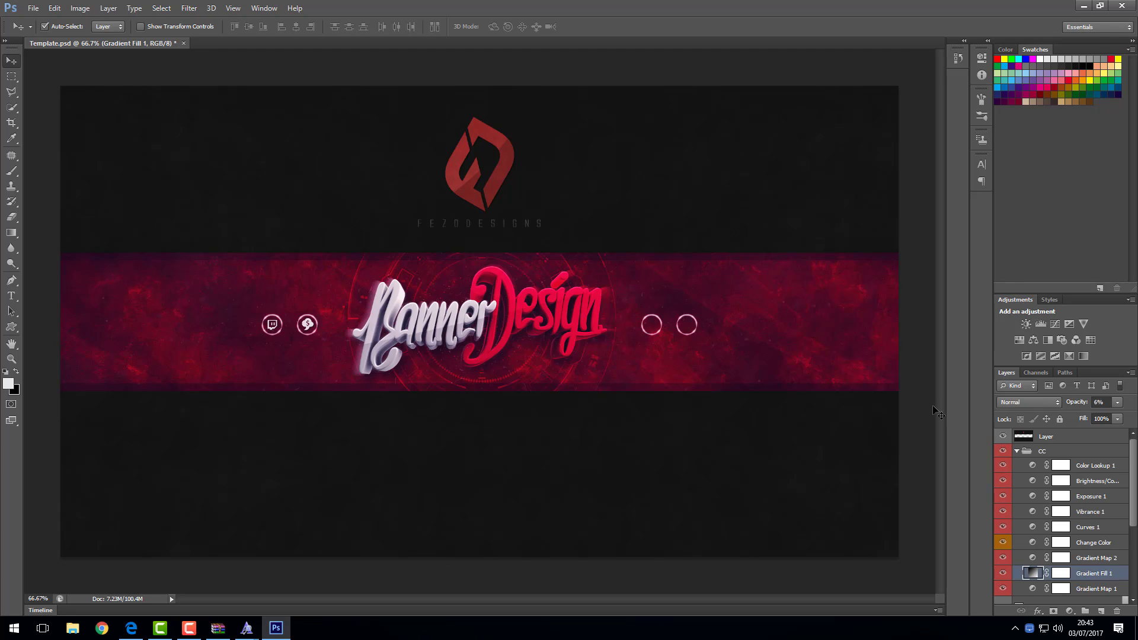
pyautogui.scroll(-5, 1043, 534)
pyautogui.click(1019, 532)
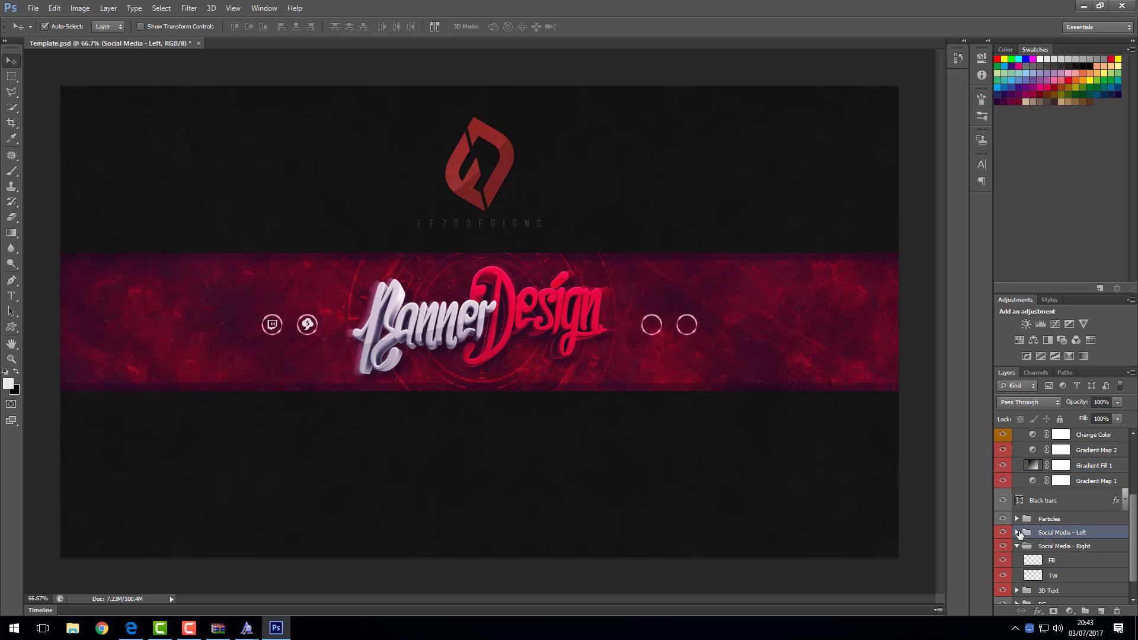
pyautogui.click(1017, 532)
pyautogui.scroll(-3, 1018, 563)
pyautogui.click(1017, 582)
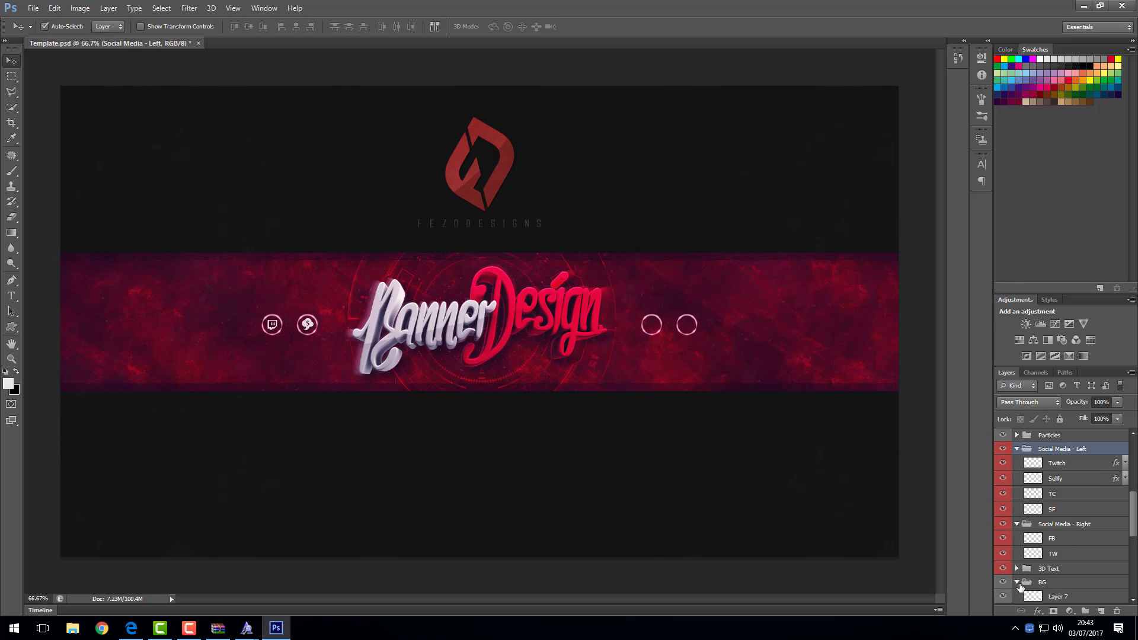
# - Delete the FB and TW layers from the Social Media - Right group
pyautogui.scroll(-2, 1020, 578)
pyautogui.scroll(1, 1013, 534)
pyautogui.rightClick(1039, 506)
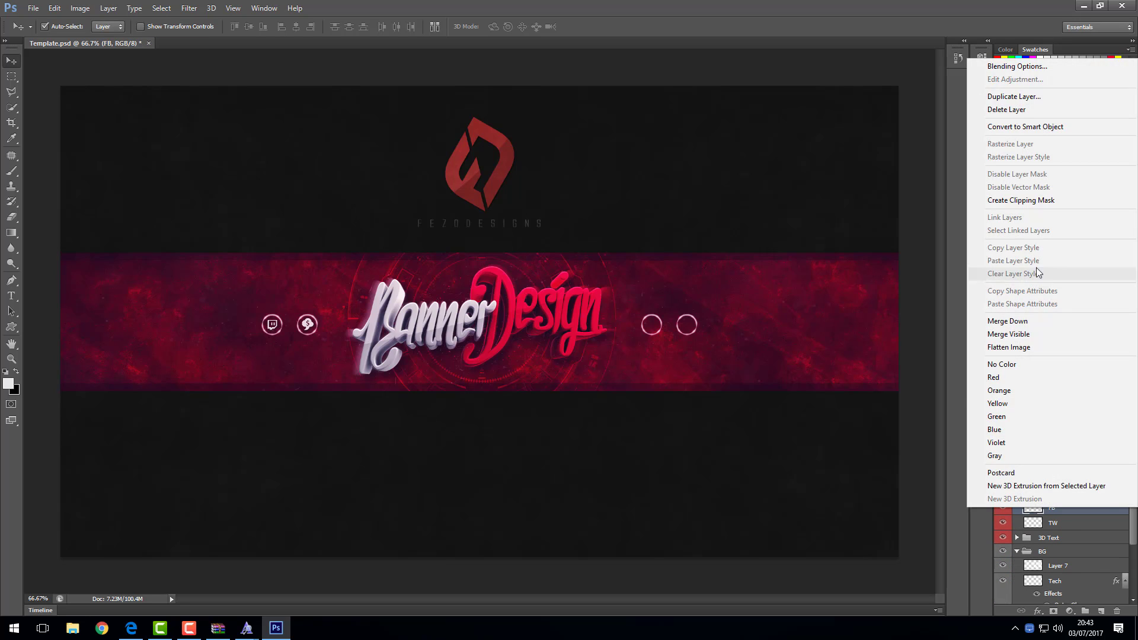
pyautogui.click(1015, 108)
pyautogui.rightClick(1049, 505)
pyautogui.click(1014, 112)
# - Delete the SF and TC circle layers from the Social Media - Left group
pyautogui.scroll(2, 1070, 511)
pyautogui.rightClick(1052, 506)
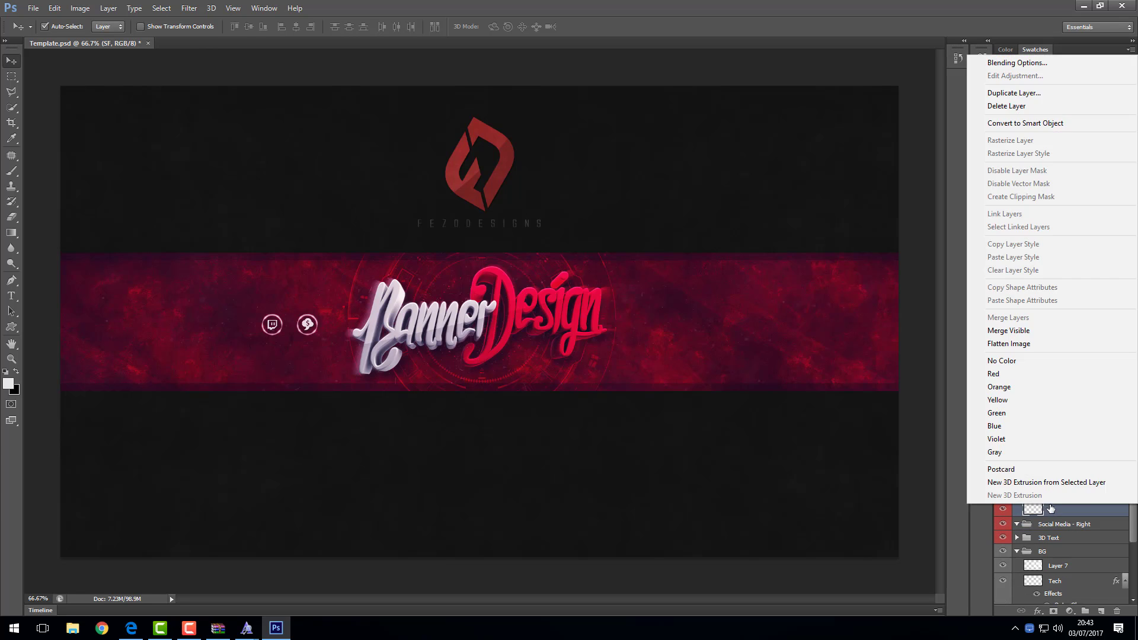
pyautogui.click(1014, 110)
pyautogui.rightClick(1050, 494)
pyautogui.click(1020, 95)
# - Delete the Sellfy and Twitch icon layers from the Social Media - Left group
pyautogui.rightClick(1059, 481)
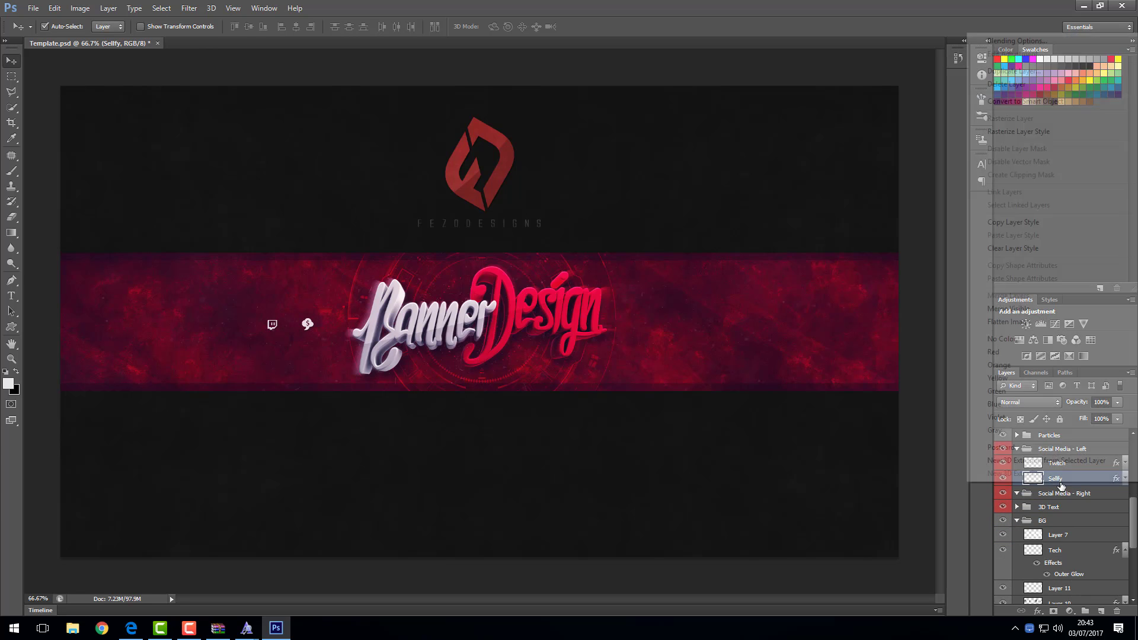
pyautogui.click(1026, 84)
pyautogui.rightClick(1071, 462)
pyautogui.click(1006, 64)
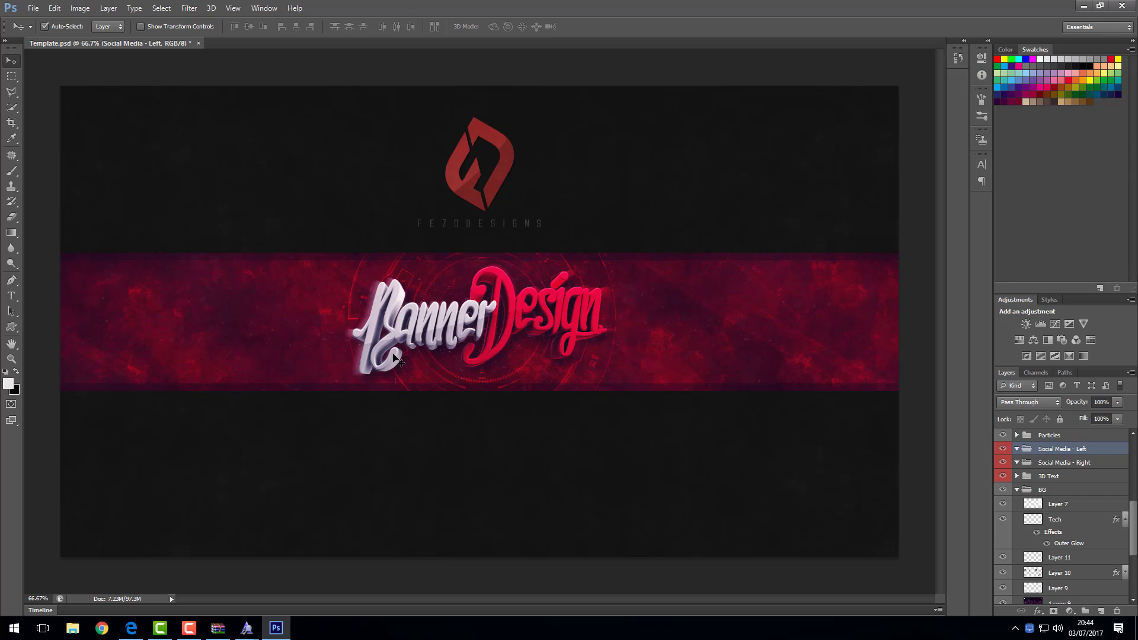
# - Try to edit the BannerDesign lettering directly on the canvas with the Type tool
pyautogui.scroll(3, 1089, 481)
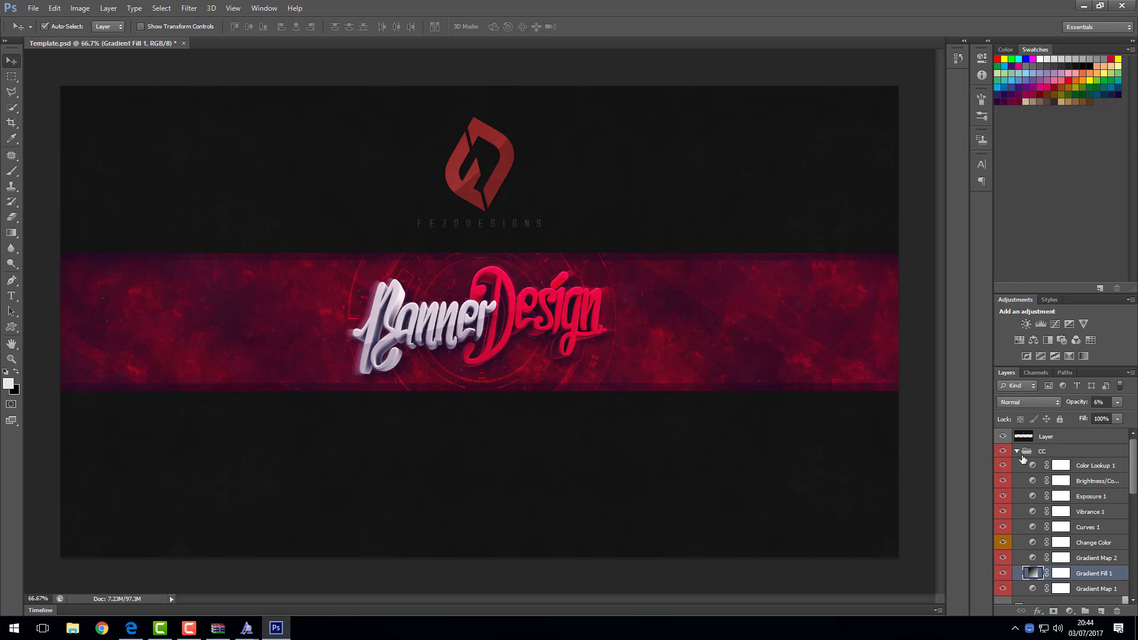
pyautogui.click(1017, 452)
pyautogui.press('t')
pyautogui.click(415, 313)
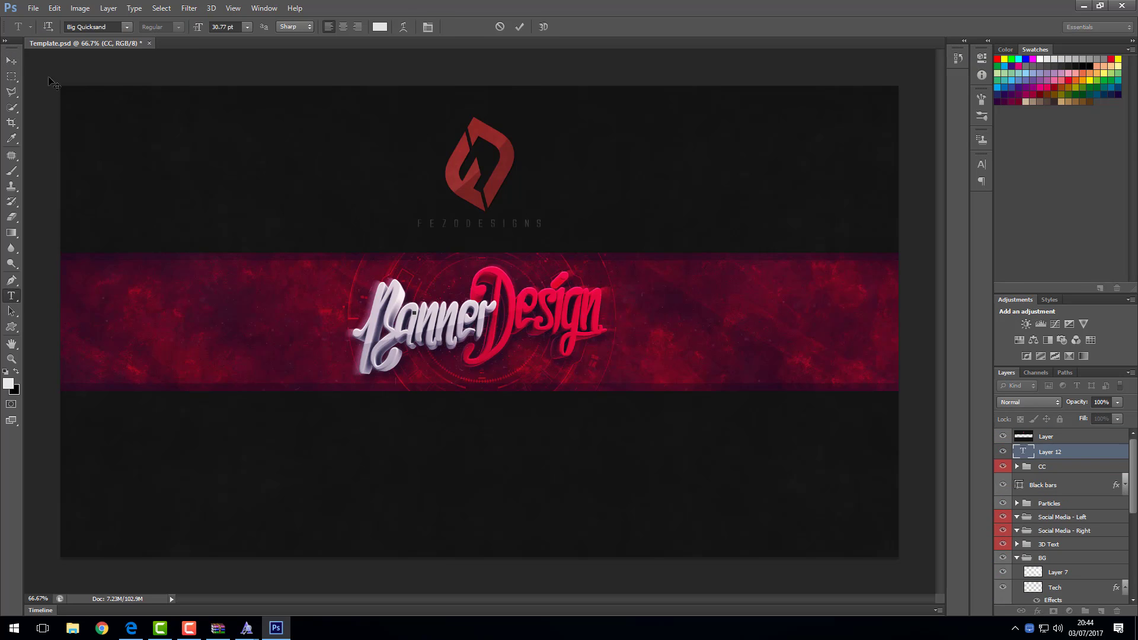
pyautogui.press('v')
pyautogui.click(419, 321)
# - Look through the layer stack and its groups for the layer that holds the BannerDesign lettering
pyautogui.scroll(-6, 1095, 567)
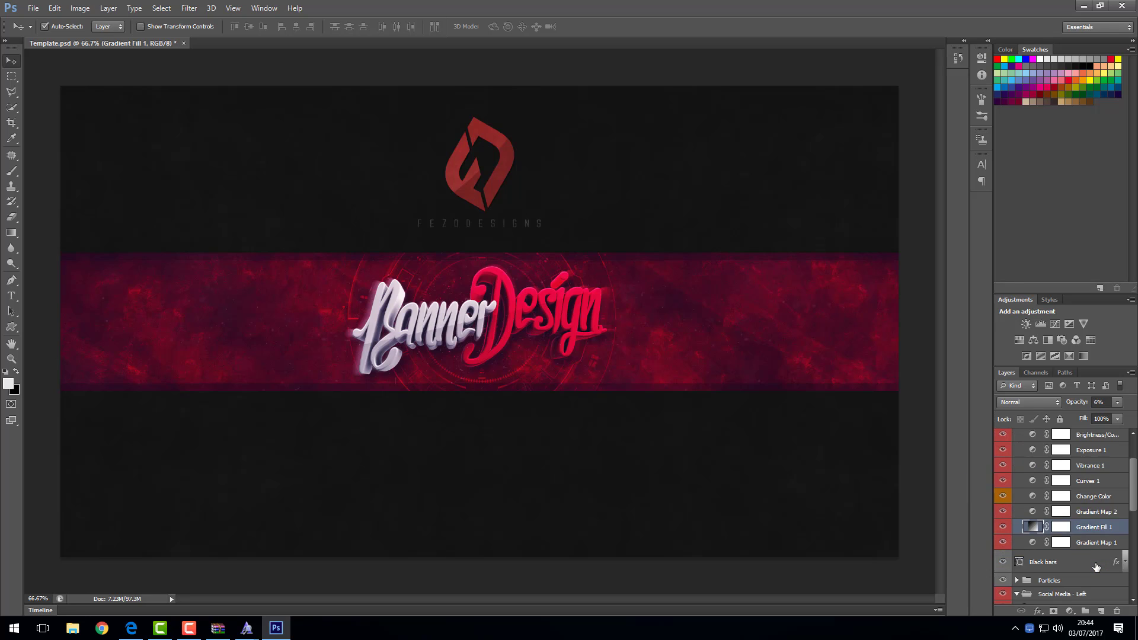
pyautogui.scroll(-3, 1096, 568)
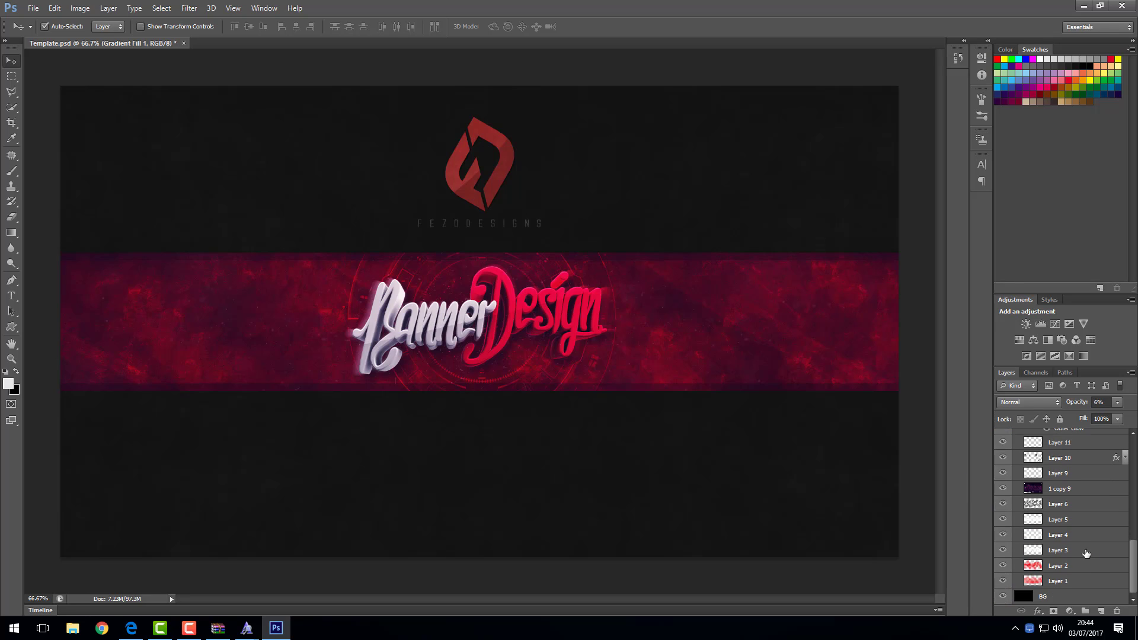
pyautogui.click(1055, 583)
pyautogui.hotkey('ctrl', 'alt', 'z')
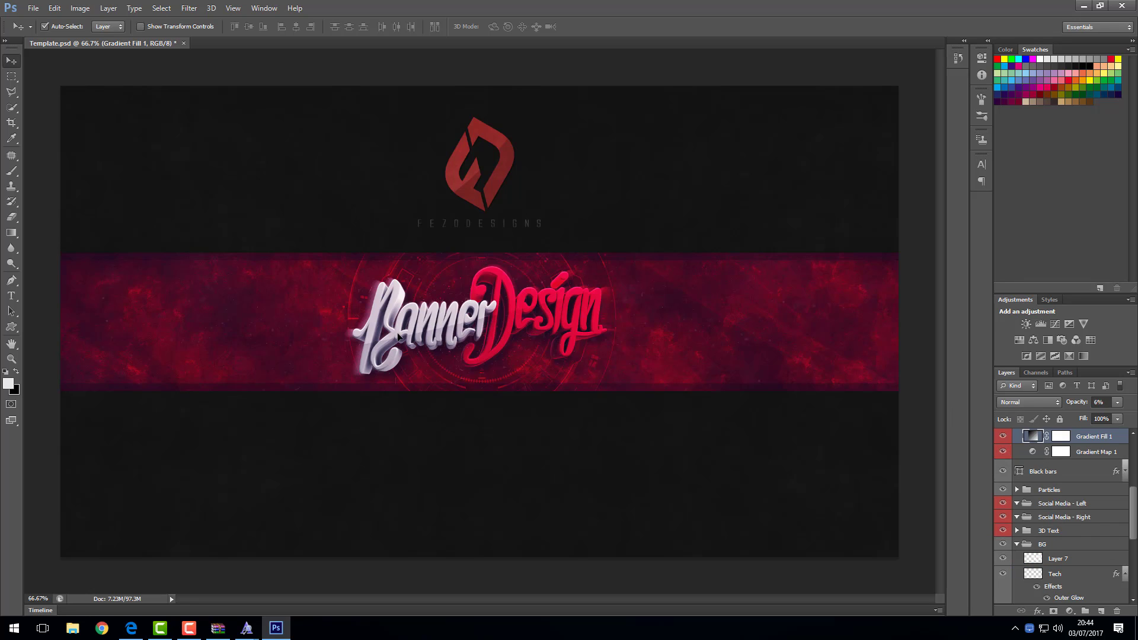
pyautogui.rightClick(1056, 444)
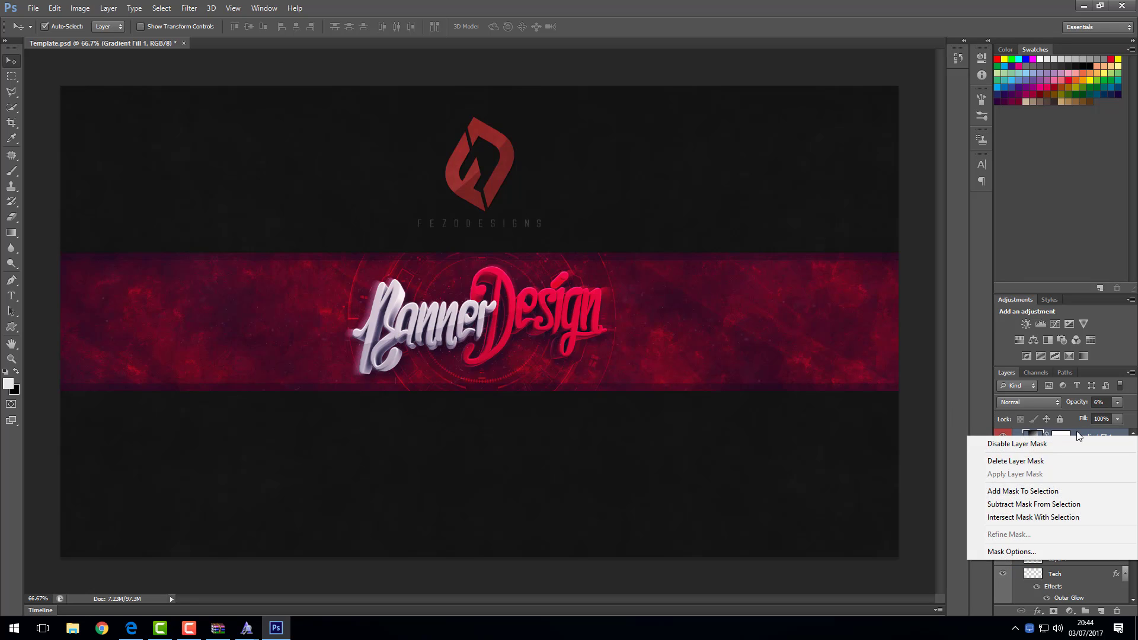
pyautogui.press('Escape')
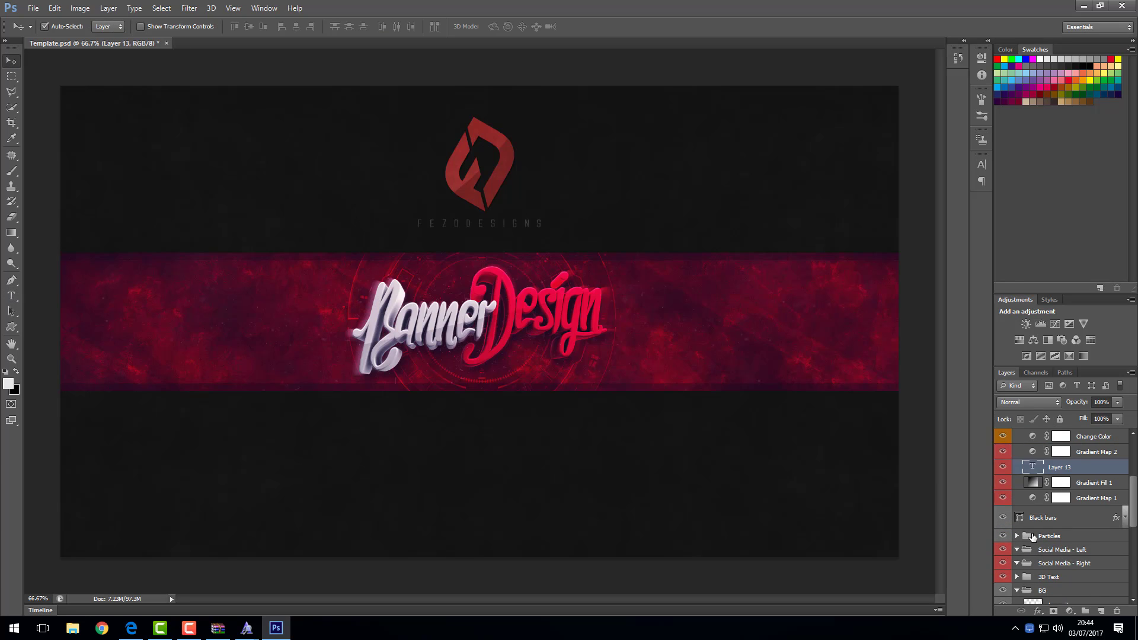
pyautogui.click(1016, 536)
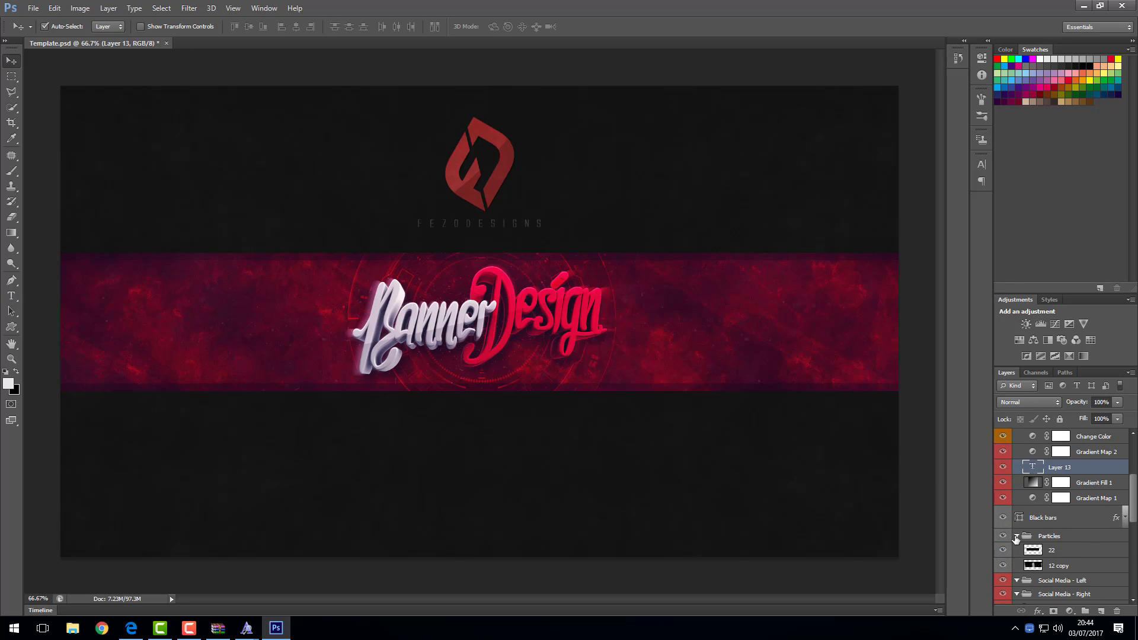
pyautogui.click(1016, 536)
pyautogui.click(1015, 550)
pyautogui.click(1016, 563)
pyautogui.click(1016, 576)
pyautogui.scroll(-1, 1014, 583)
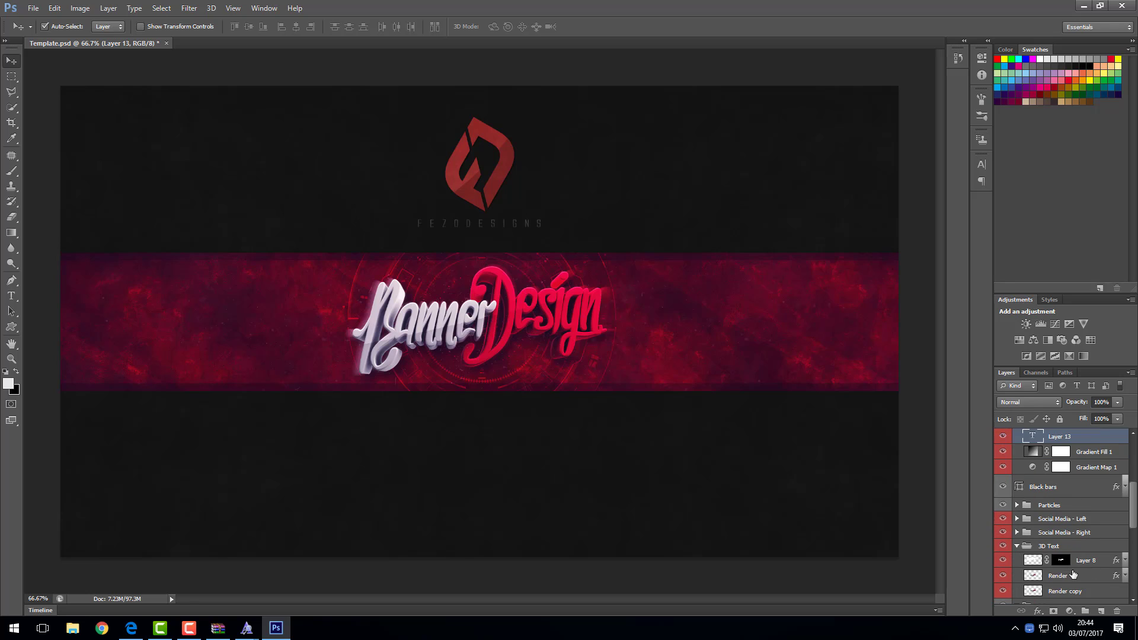
# - Select the Render layer in the 3D Text group and try to edit its lettering with the Type tool
pyautogui.click(1052, 576)
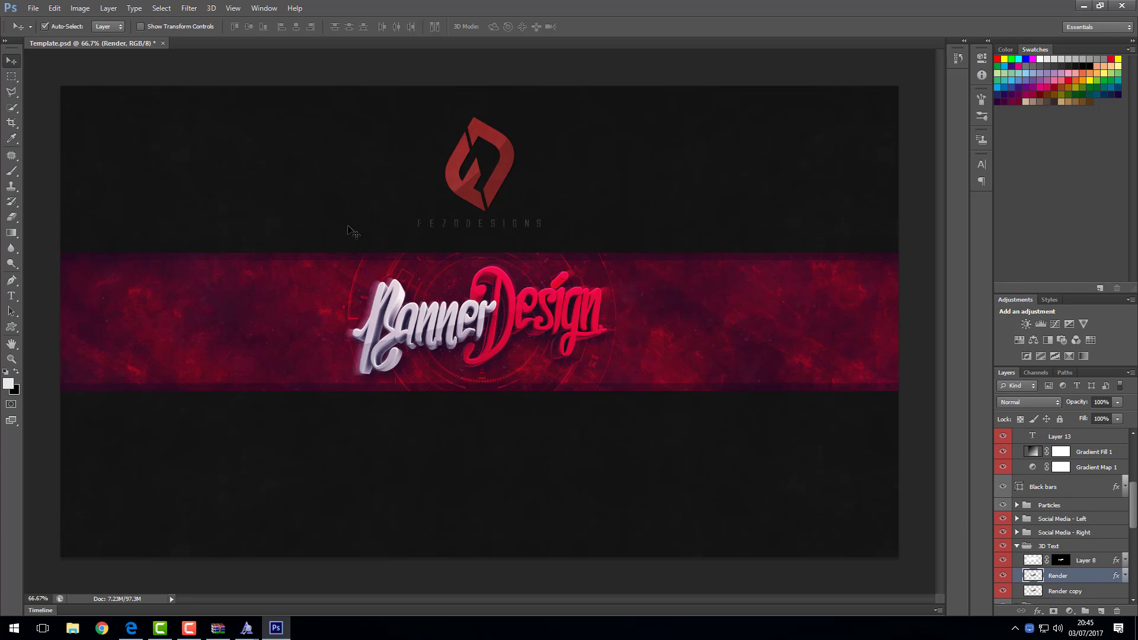
pyautogui.click(11, 296)
pyautogui.click(398, 322)
pyautogui.click(415, 338)
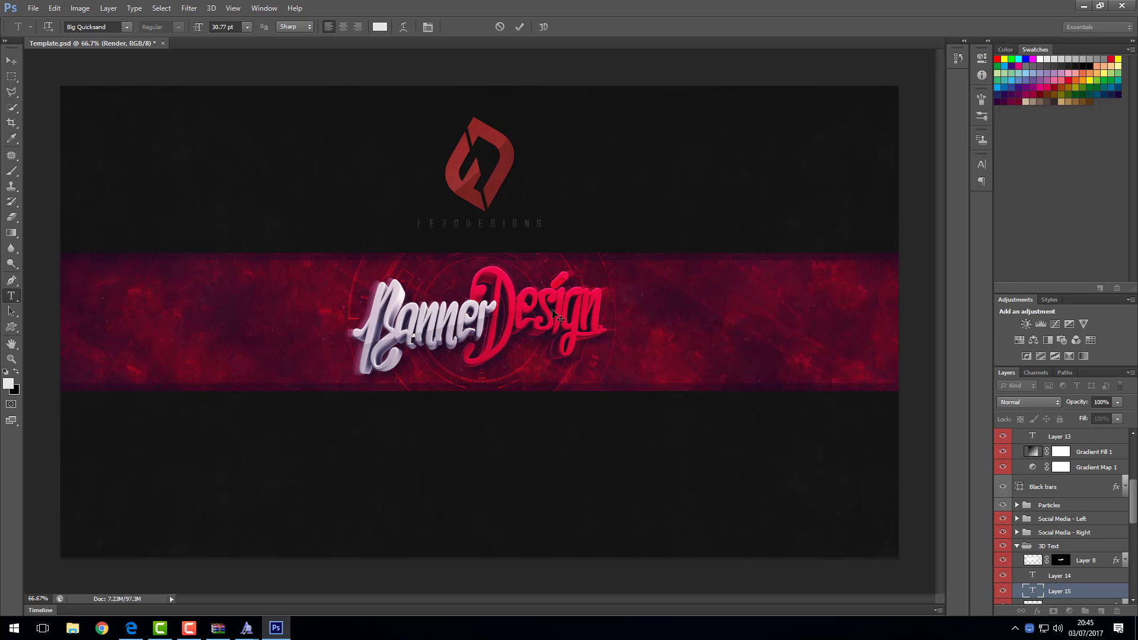
pyautogui.click(13, 56)
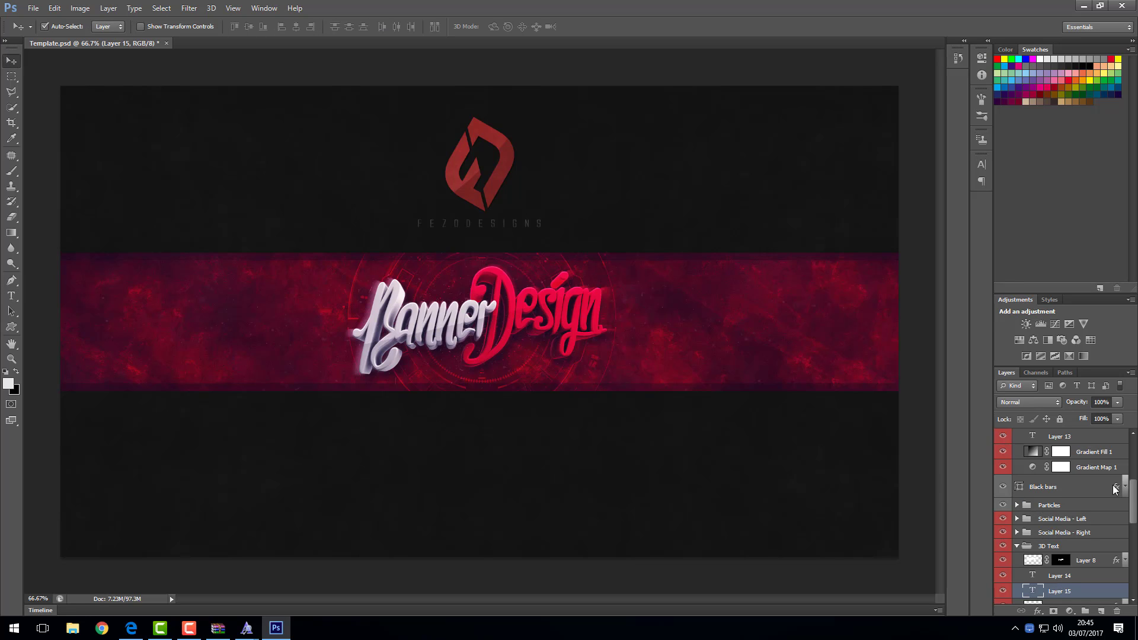
# - Delete the Render and Render copy layers from the 3D Text group
pyautogui.scroll(-3, 1112, 488)
pyautogui.rightClick(1075, 528)
pyautogui.click(999, 121)
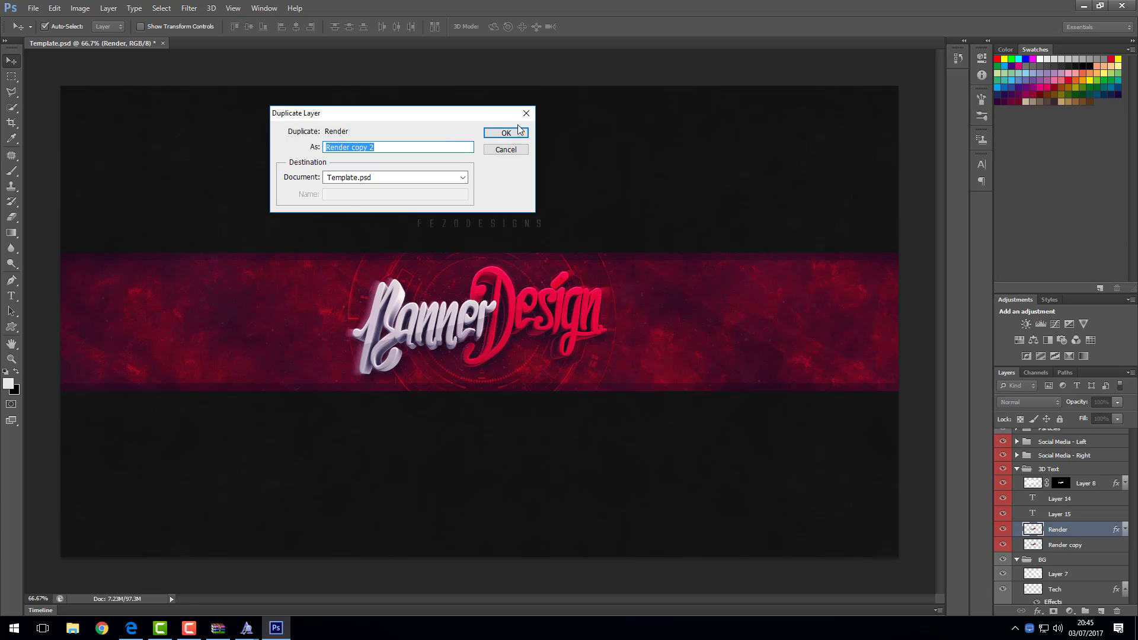
pyautogui.press('Escape')
pyautogui.rightClick(1087, 531)
pyautogui.click(1019, 133)
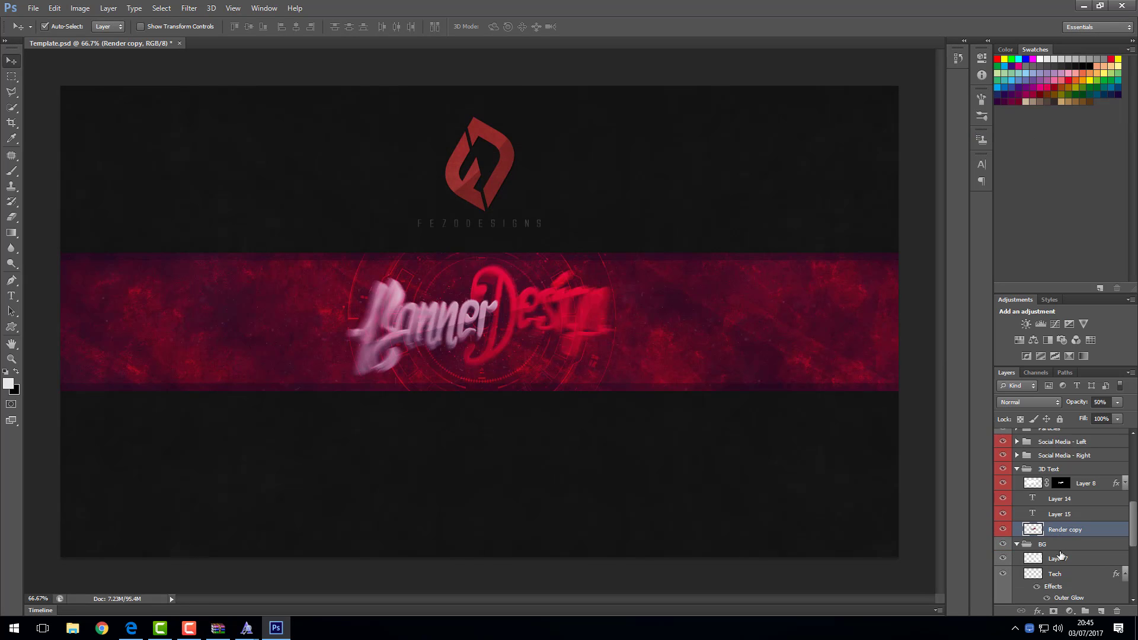
pyautogui.rightClick(1054, 531)
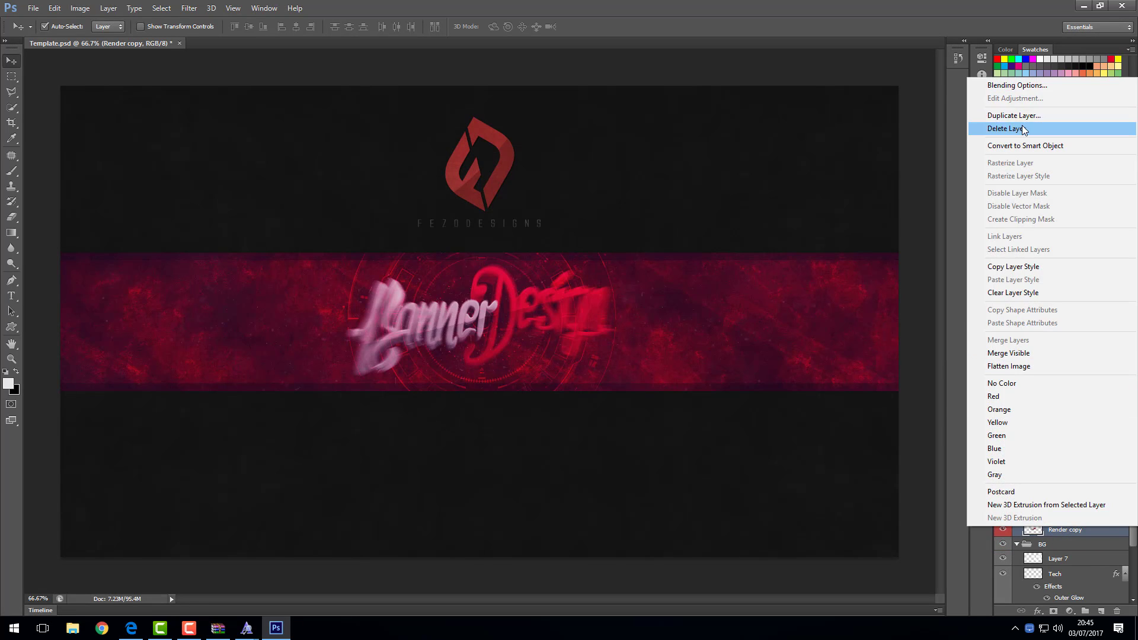
pyautogui.click(1022, 129)
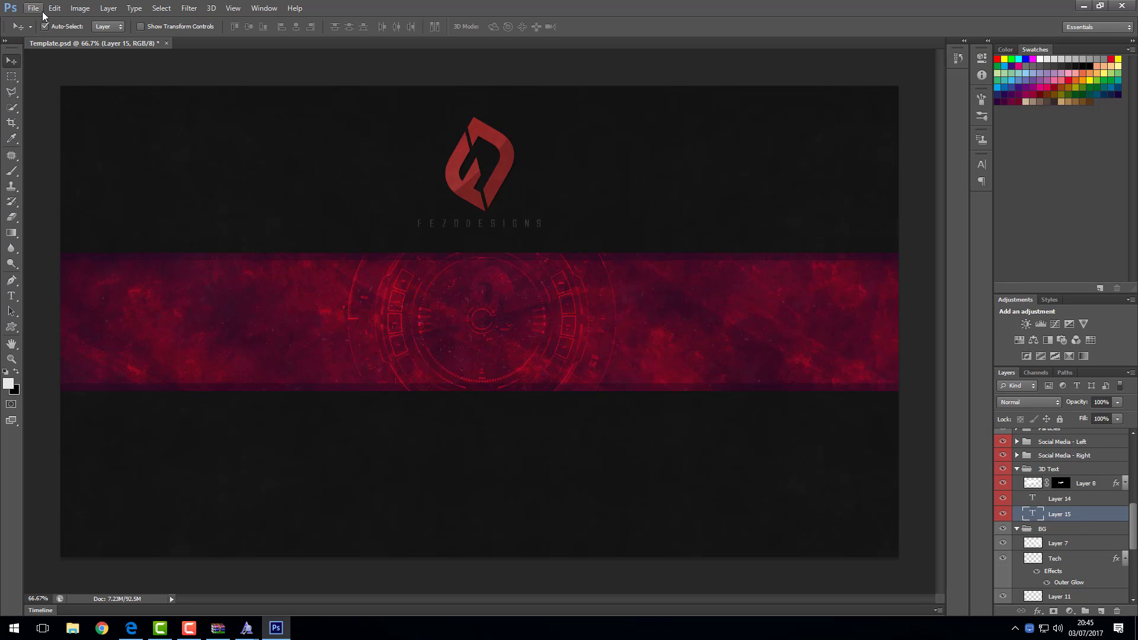
# - Undo the deletion of the Render and Render copy layers
pyautogui.hotkey('ctrl', 'alt', 'z')
pyautogui.hotkey('ctrl', 'alt', 'z')
pyautogui.hotkey('ctrl', 'alt', 'z')
pyautogui.hotkey('ctrl', 'alt', 'z')
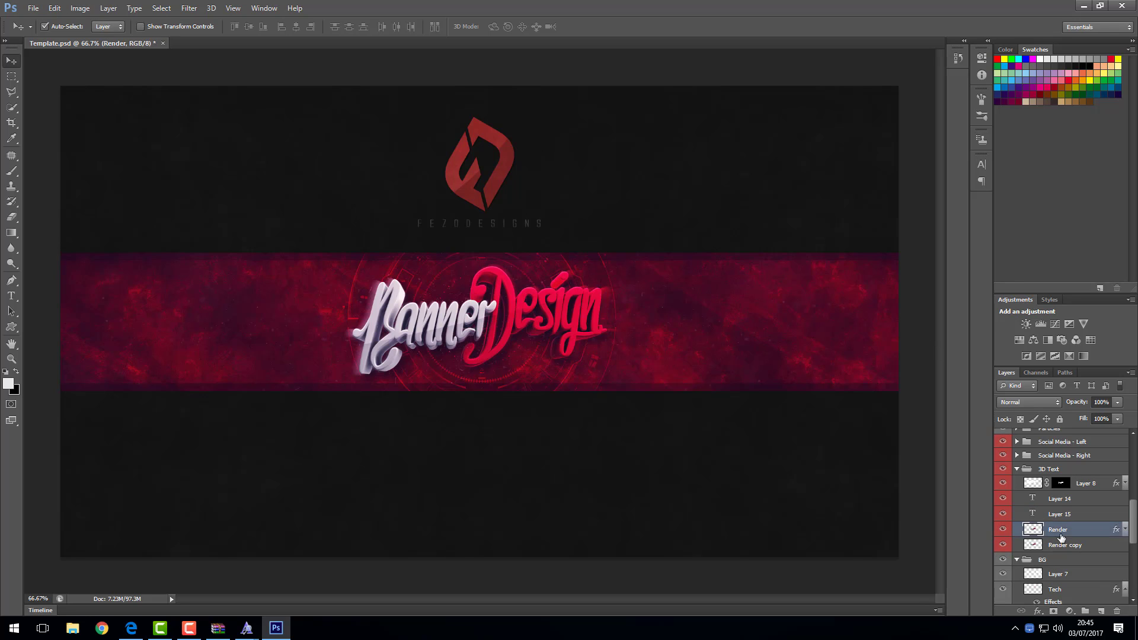
# - Try the Type tool on the banner lettering again and view the available commands for the Render copy layer
pyautogui.click(11, 295)
pyautogui.click(415, 320)
pyautogui.click(1059, 550)
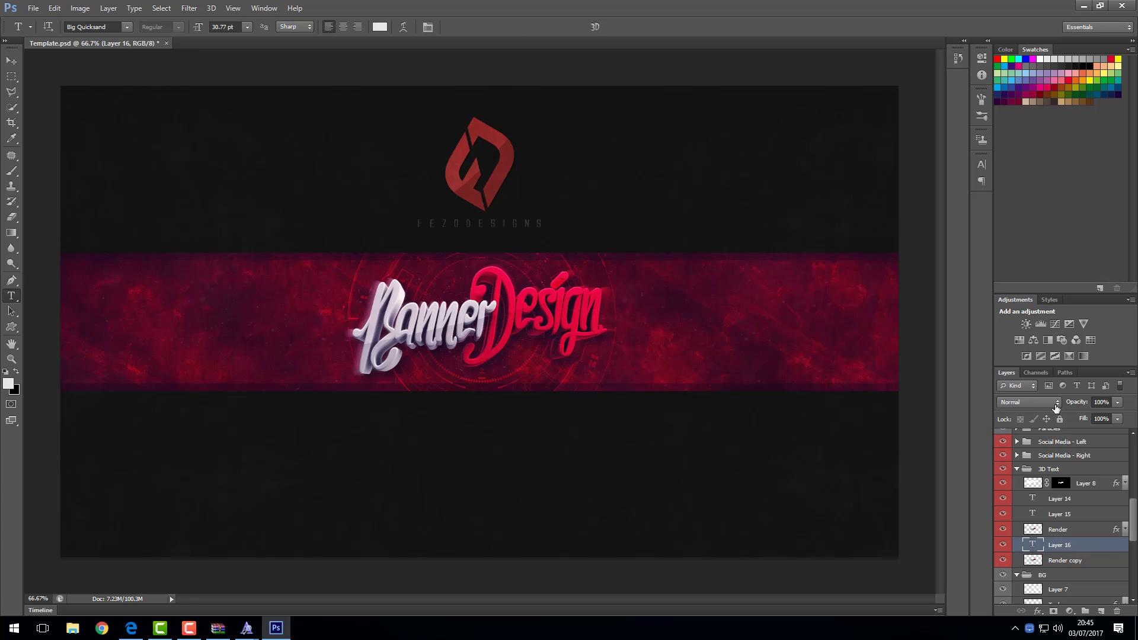
pyautogui.click(1074, 560)
pyautogui.rightClick(1075, 560)
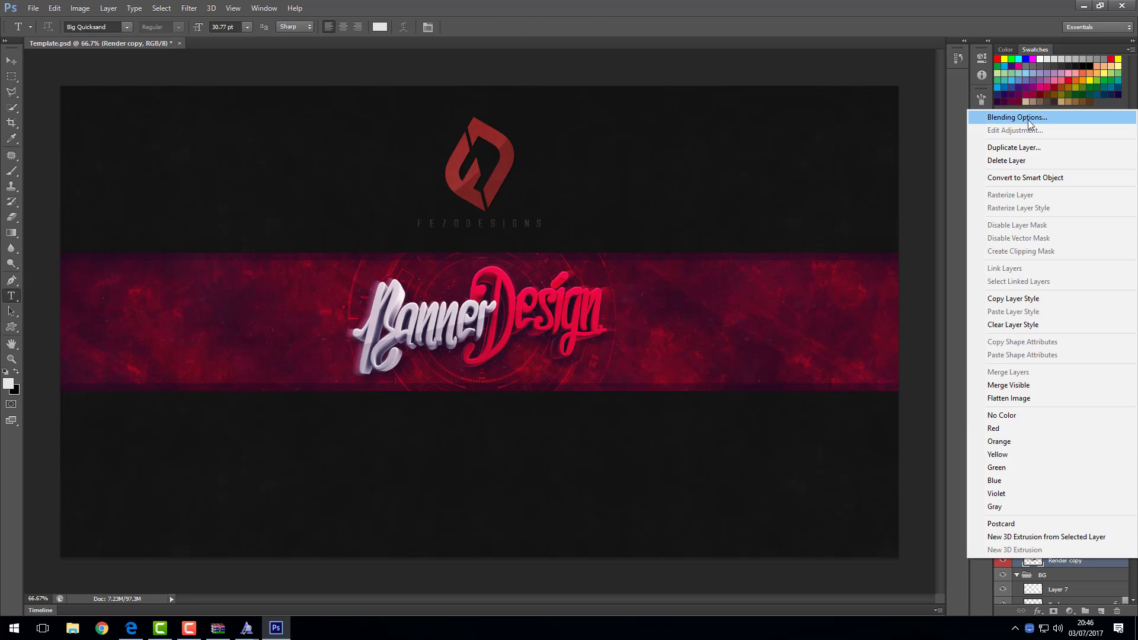
# - Check the Render and Render copy layers against the lettering on the canvas using the Move tool
pyautogui.click(12, 61)
pyautogui.click(417, 353)
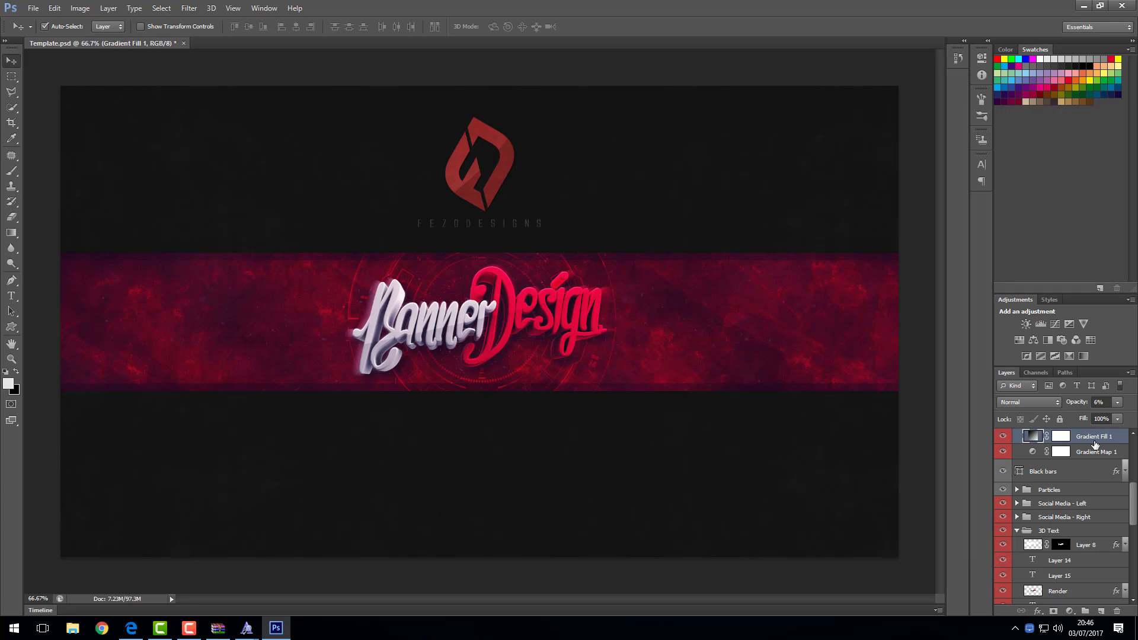
pyautogui.scroll(-1, 1071, 576)
pyautogui.scroll(-1, 1071, 575)
pyautogui.click(1067, 592)
pyautogui.moveTo(439, 327); pyautogui.dragTo(904, 566)
pyautogui.scroll(-3, 1061, 534)
pyautogui.click(1065, 576)
pyautogui.rightClick(1067, 575)
pyautogui.click(1079, 578)
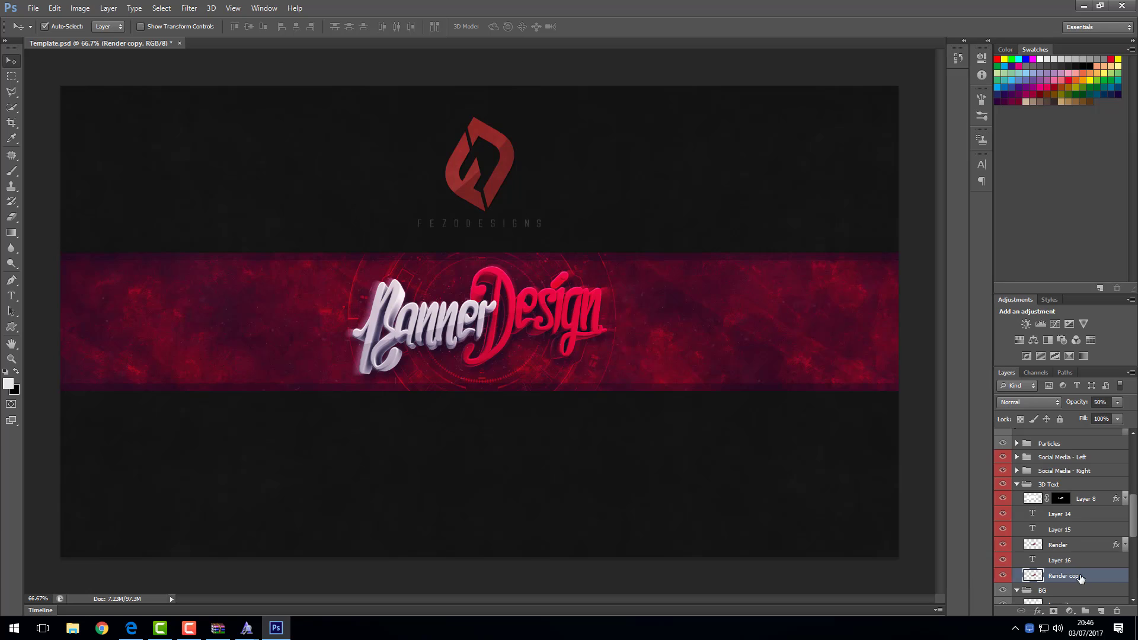
pyautogui.click(1069, 542)
pyautogui.click(1065, 576)
pyautogui.click(492, 294)
# - Hide and show the 3D Text group to check which part of the banner it contains
pyautogui.scroll(4, 1061, 475)
pyautogui.click(1056, 458)
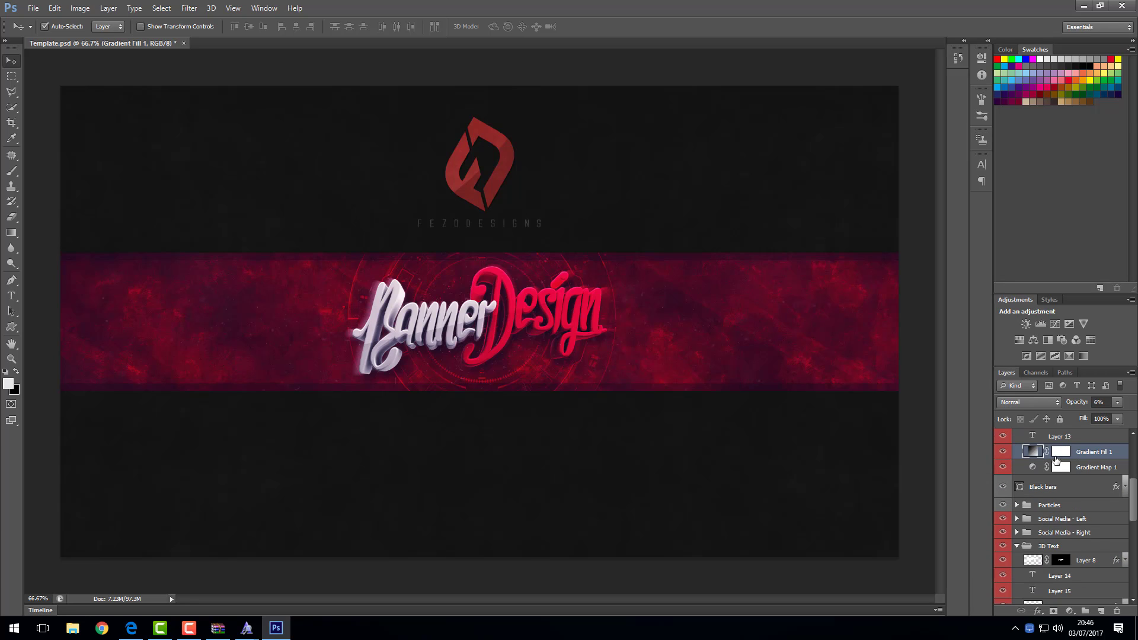
pyautogui.click(1061, 467)
pyautogui.click(1017, 545)
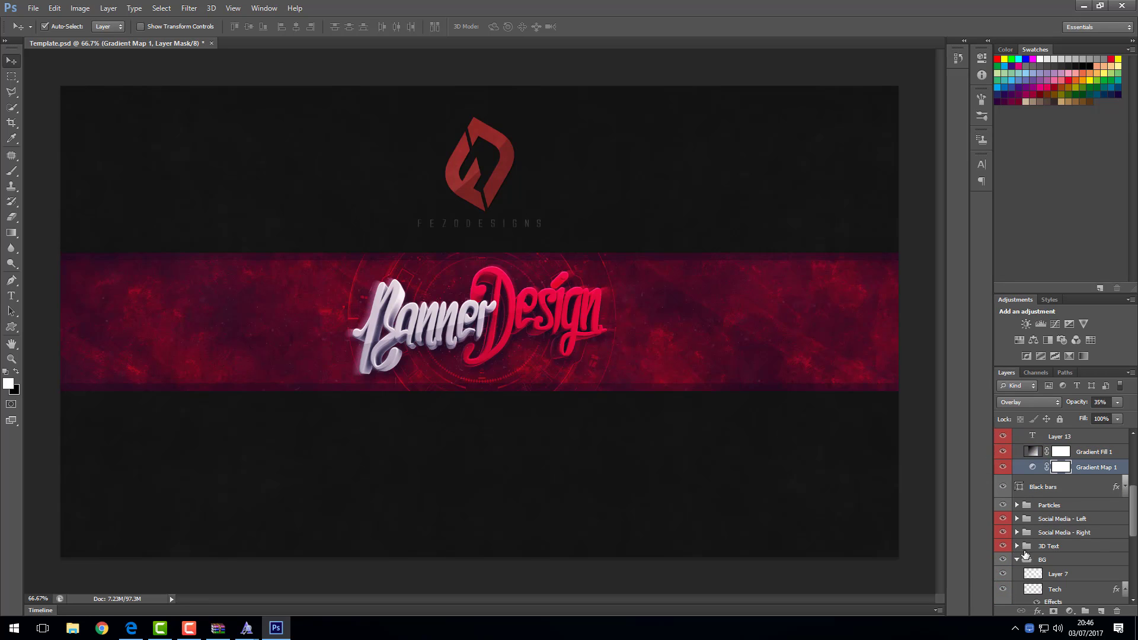
pyautogui.click(1017, 568)
pyautogui.click(1003, 553)
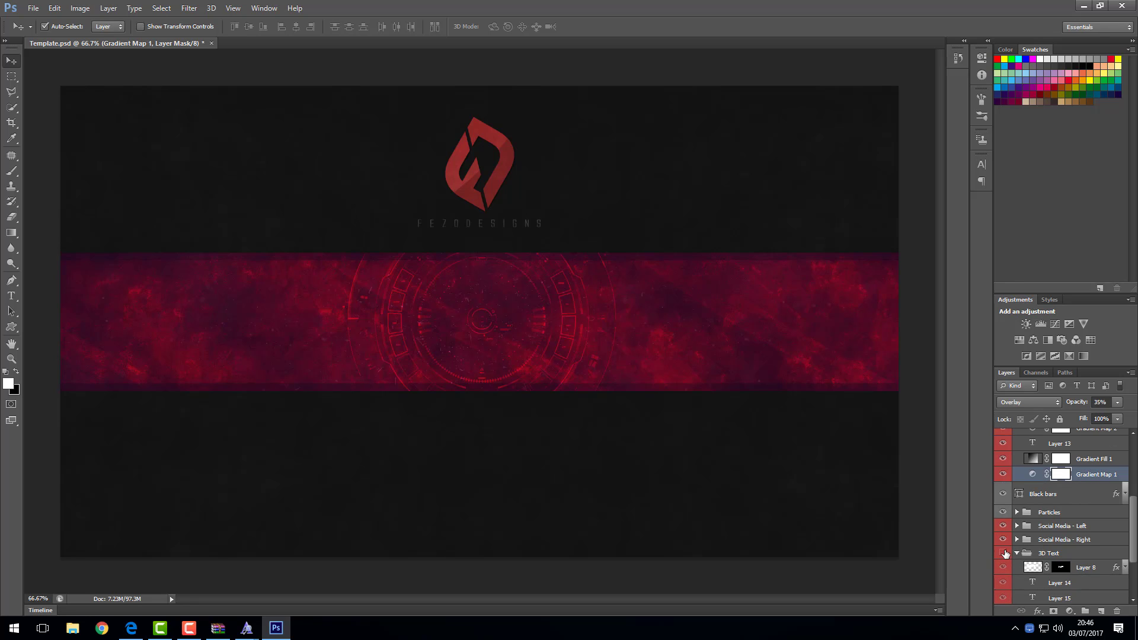
pyautogui.click(1003, 553)
pyautogui.scroll(-1, 1054, 564)
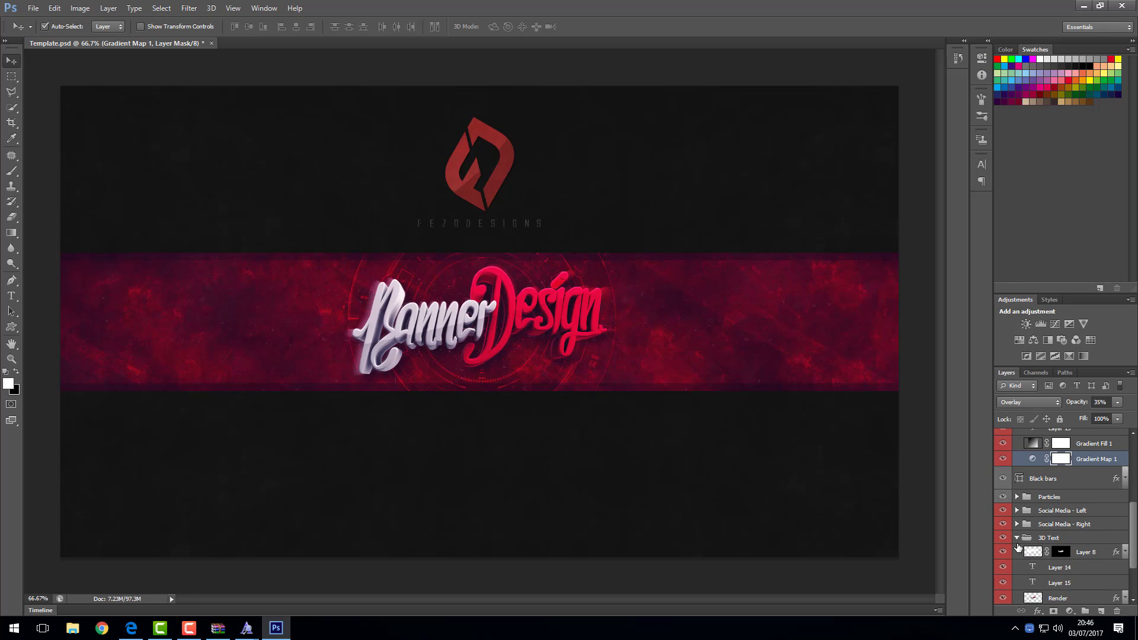
# - Select the Render layer in the 3D Text group and look at its layer effects
pyautogui.scroll(-3, 1050, 564)
pyautogui.click(1051, 553)
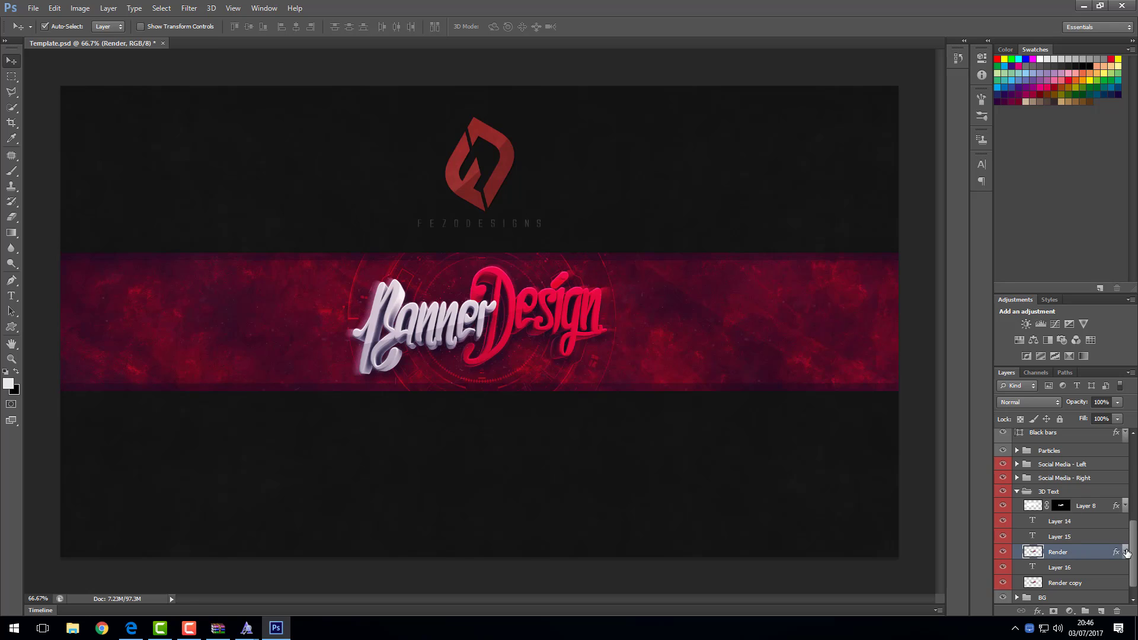
pyautogui.click(1126, 551)
pyautogui.click(1127, 553)
pyautogui.click(853, 478)
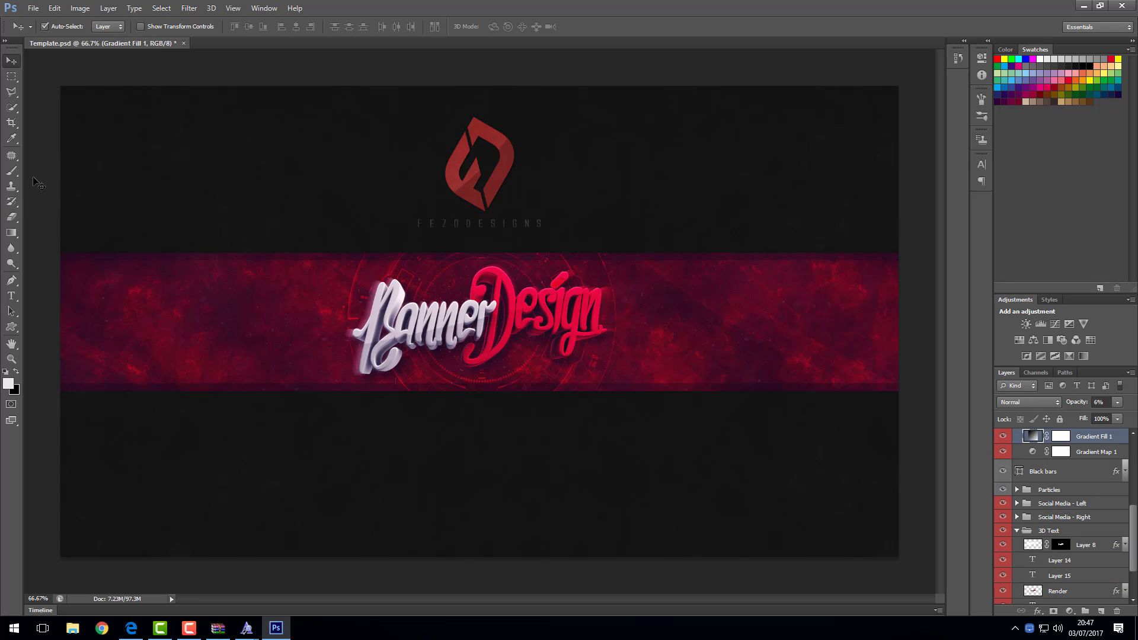
# - Try typing over the BannerDesign lettering with the Type tool and clear the test characters
pyautogui.click(13, 297)
pyautogui.click(399, 343)
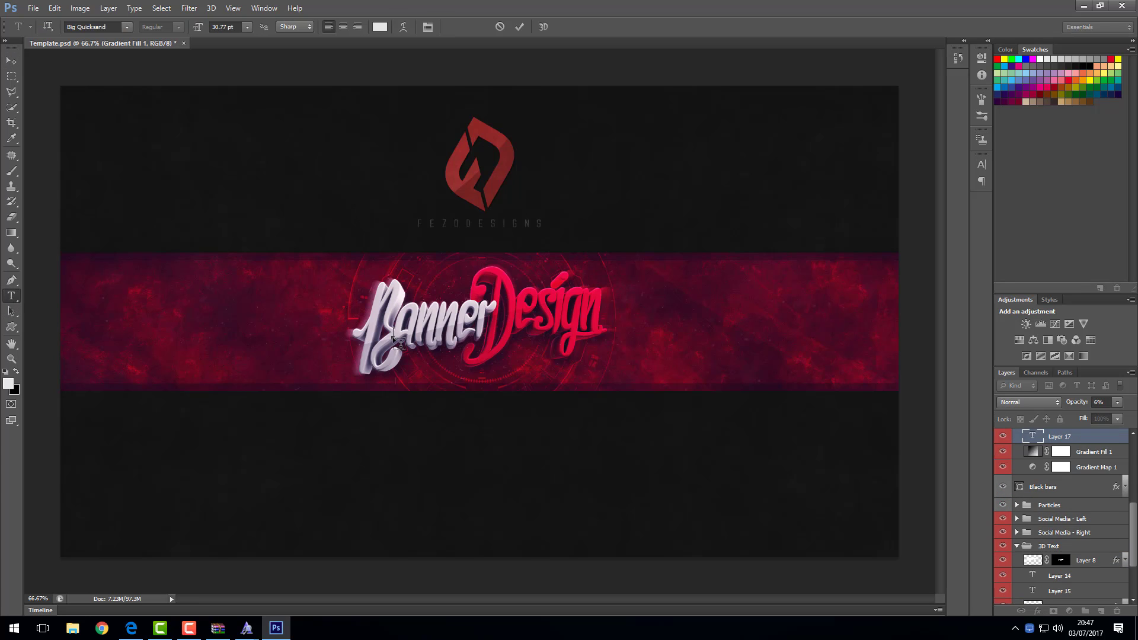
pyautogui.write('YTTTYTHYTYTYTTRTRYTRETRETR')
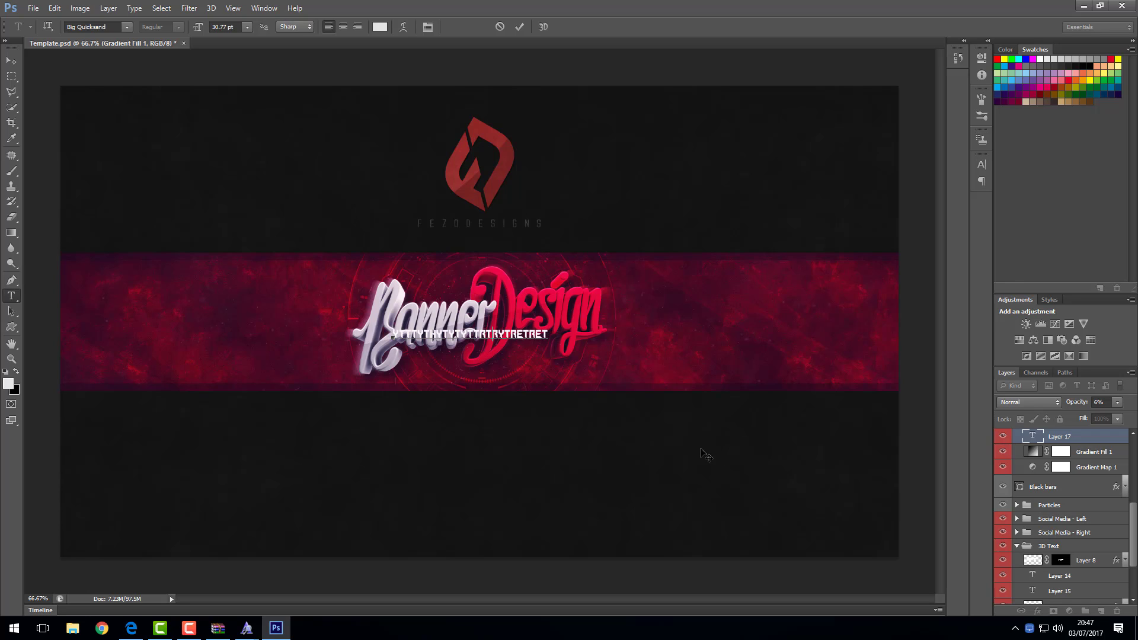
pyautogui.press('BackSpace')
pyautogui.press('BackSpace')
pyautogui.press('BackSpace')
pyautogui.press('BackSpace')
pyautogui.press('BackSpace')
pyautogui.press('BackSpace')
pyautogui.press('BackSpace')
pyautogui.press('BackSpace')
pyautogui.press('BackSpace')
pyautogui.press('BackSpace')
pyautogui.press('BackSpace')
pyautogui.press('BackSpace')
pyautogui.press('BackSpace')
pyautogui.press('BackSpace')
pyautogui.press('BackSpace')
pyautogui.press('BackSpace')
pyautogui.press('BackSpace')
pyautogui.press('BackSpace')
pyautogui.press('BackSpace')
pyautogui.press('BackSpace')
pyautogui.scroll(5, 1068, 557)
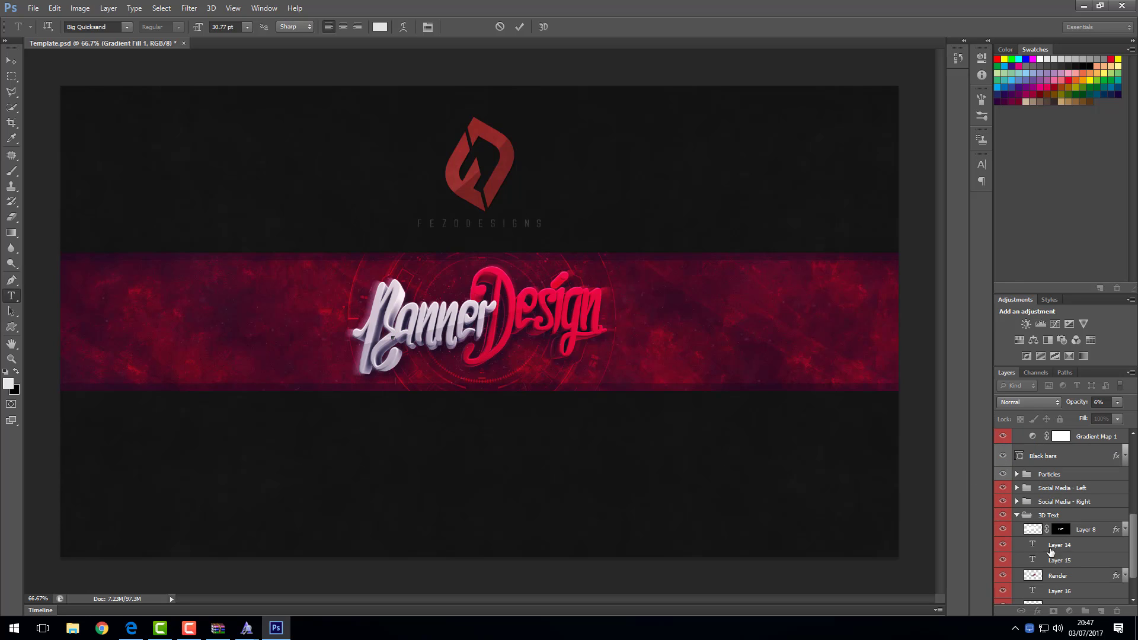
# - Collapse the CC layer group and reopen the 3D Text group to reach its layers
pyautogui.scroll(-5, 1046, 544)
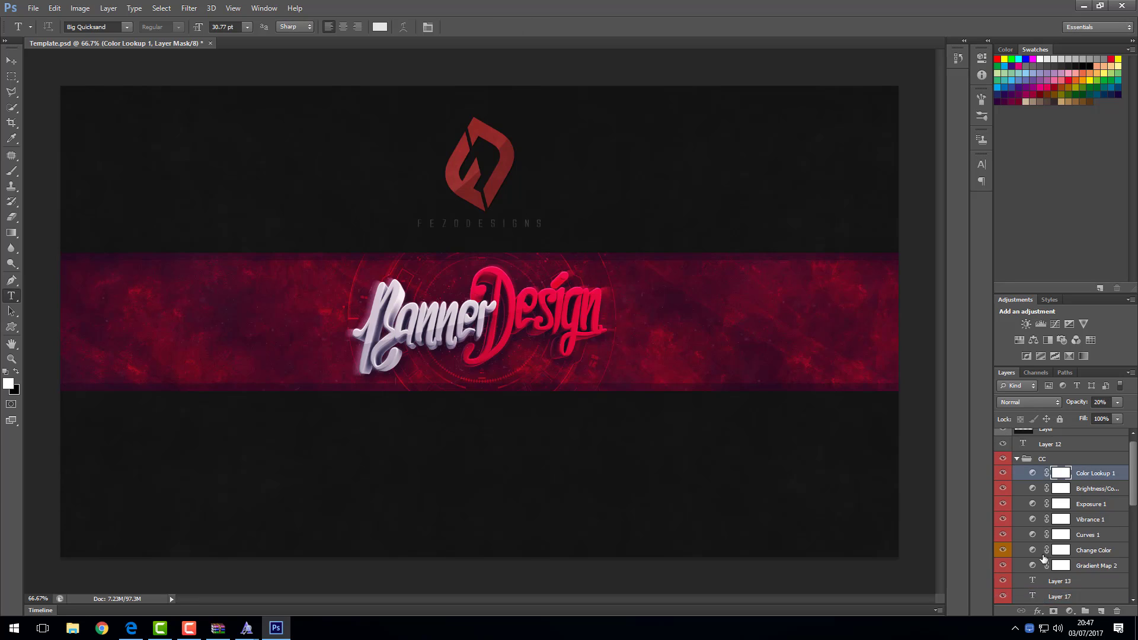
pyautogui.click(1017, 567)
pyautogui.click(1017, 568)
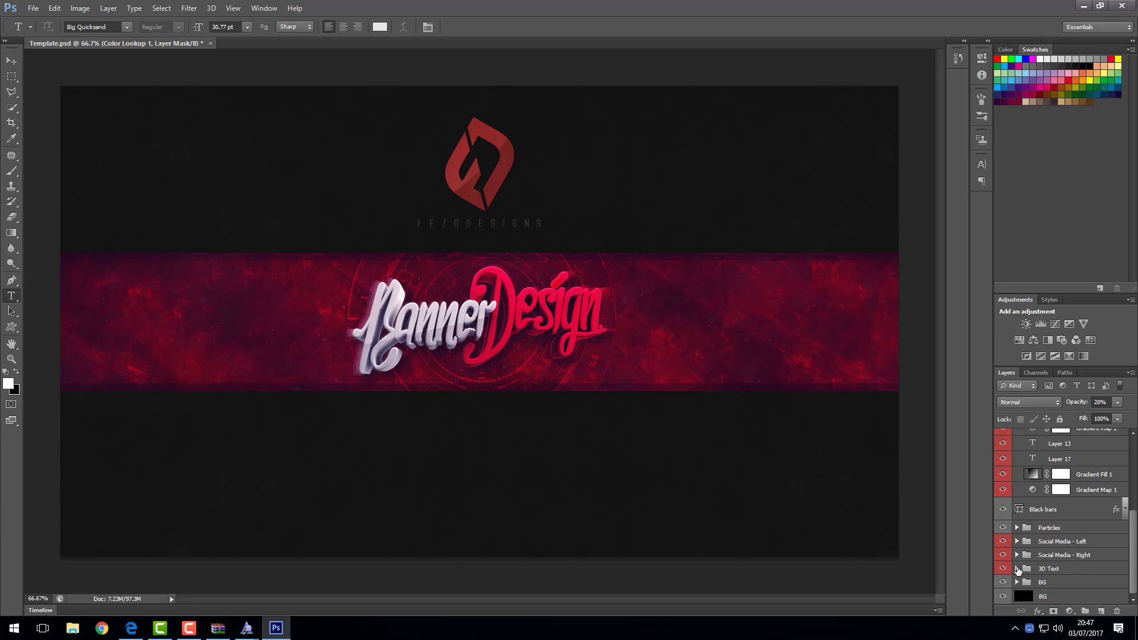
pyautogui.scroll(5, 1016, 572)
pyautogui.click(1017, 466)
pyautogui.click(1017, 545)
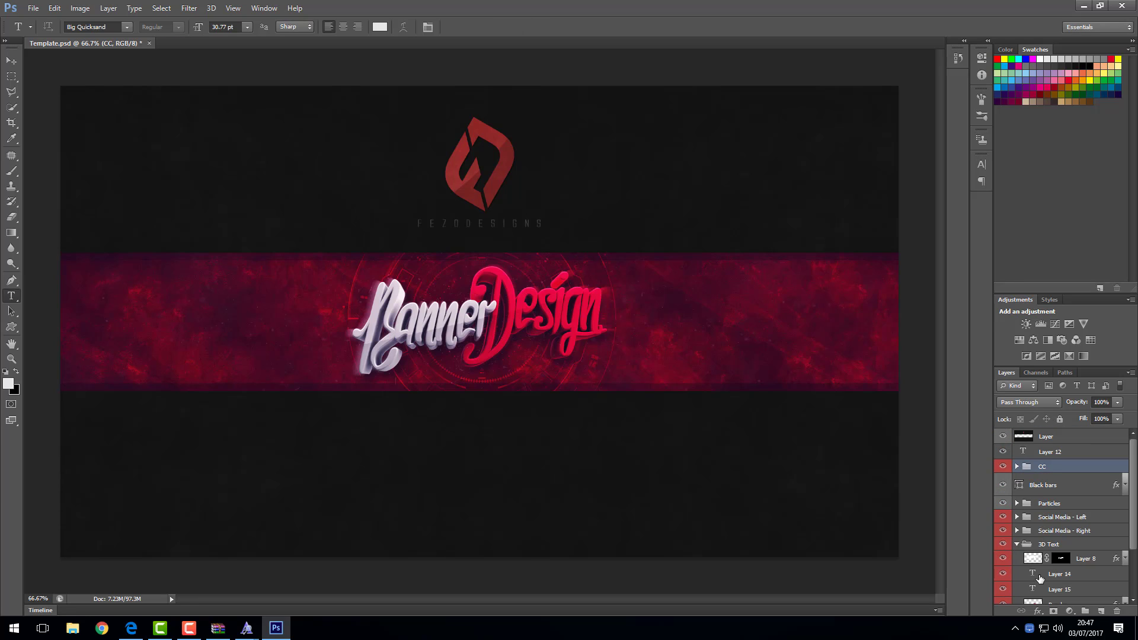
# - Select Layer 8 in the 3D Text group and try to edit the lettering with the Type tool
pyautogui.scroll(-1, 1061, 521)
pyautogui.click(1089, 514)
pyautogui.click(11, 62)
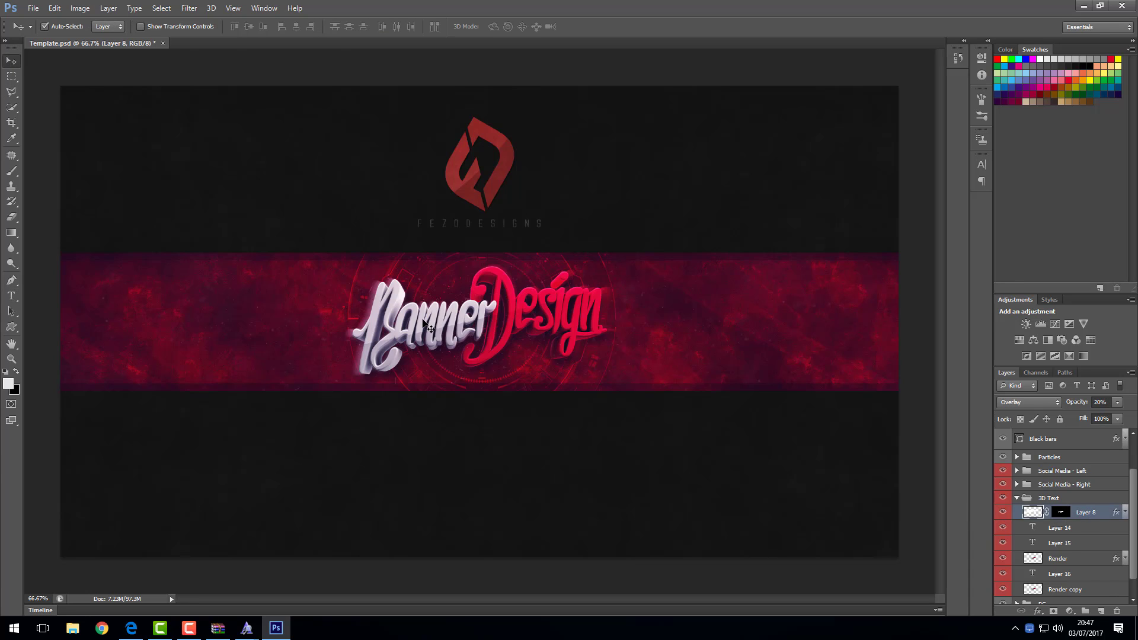
pyautogui.click(11, 295)
pyautogui.click(442, 288)
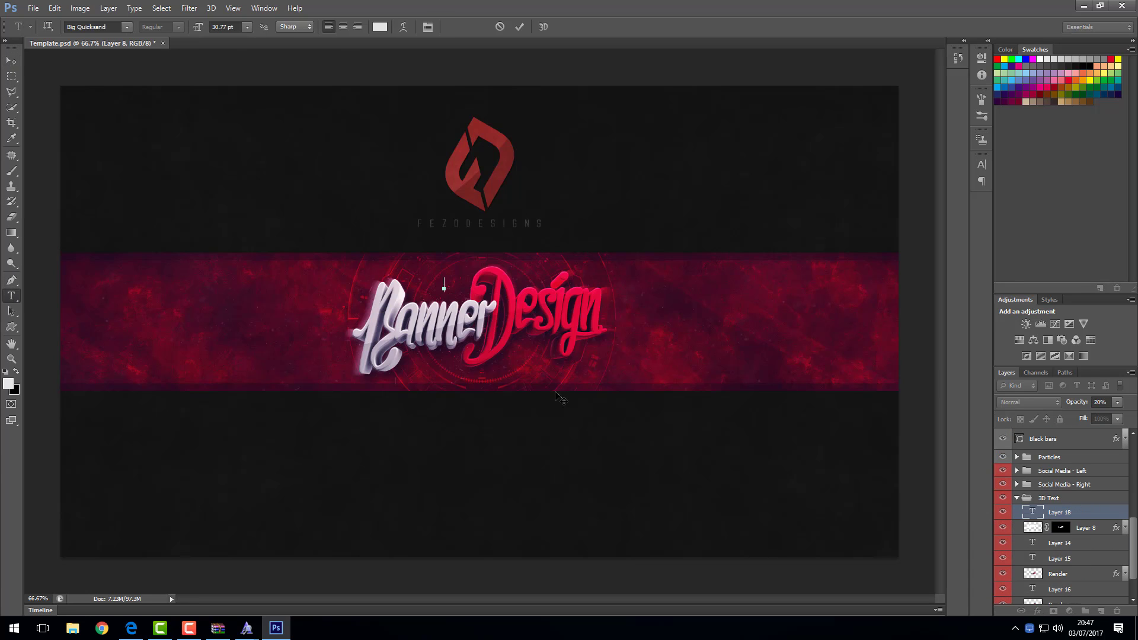
# - Delete the Render and Render copy layers from the 3D Text group to remove the old lettering
pyautogui.scroll(-1, 1062, 547)
pyautogui.rightClick(1062, 548)
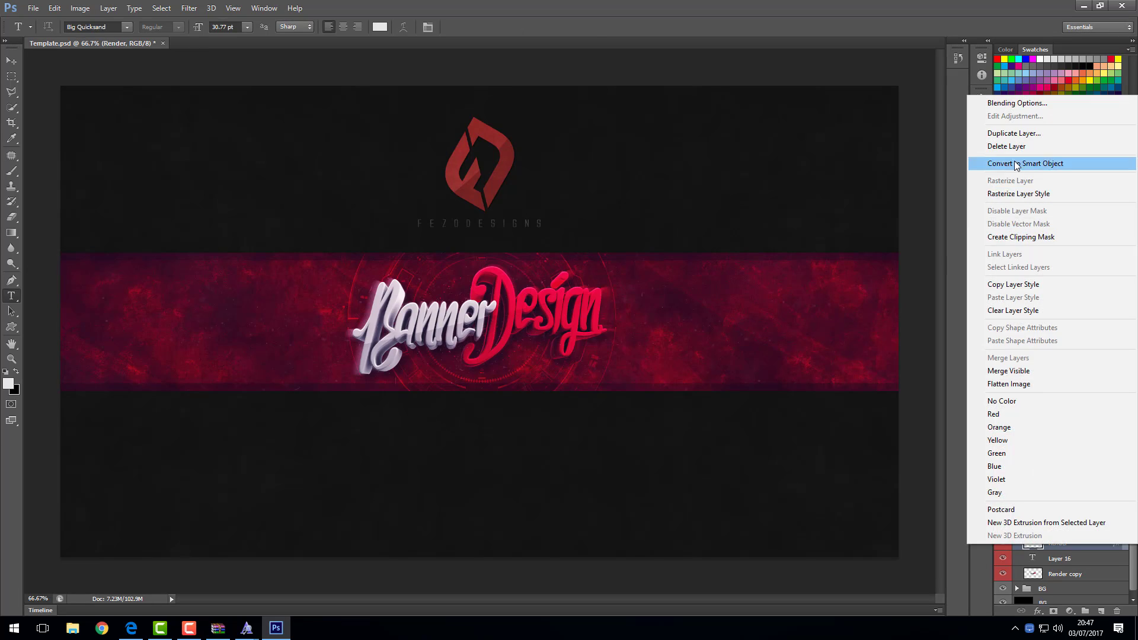
pyautogui.click(1007, 171)
pyautogui.rightClick(1061, 557)
pyautogui.click(1008, 171)
pyautogui.click(12, 60)
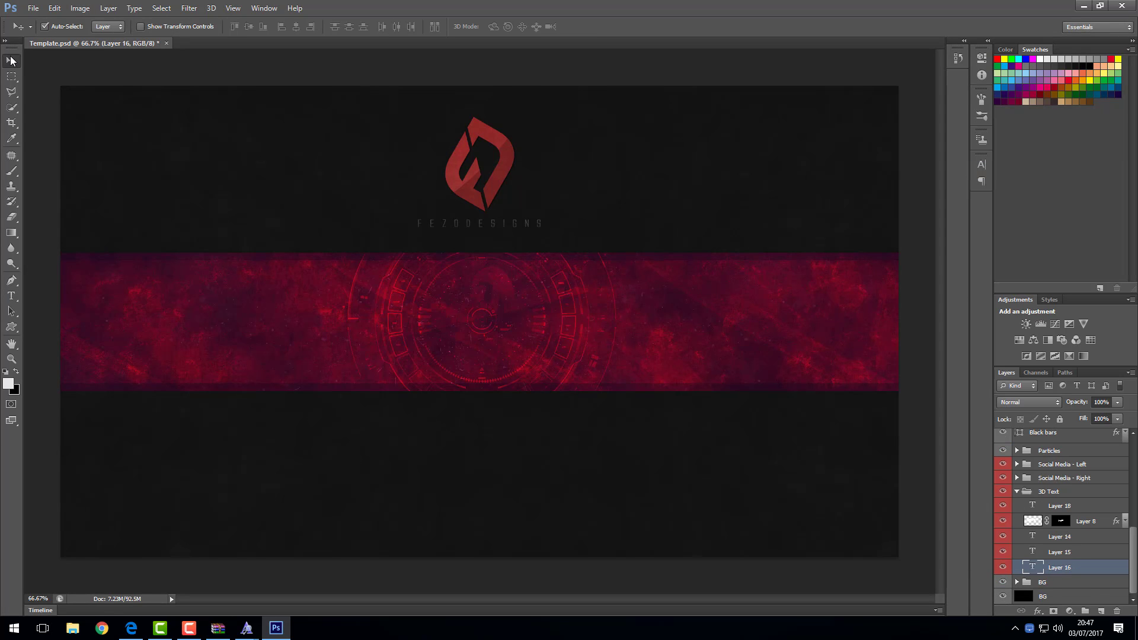
# - Write CraftyStreamz across the middle of the banner and select the whole text
pyautogui.click(13, 296)
pyautogui.click(470, 330)
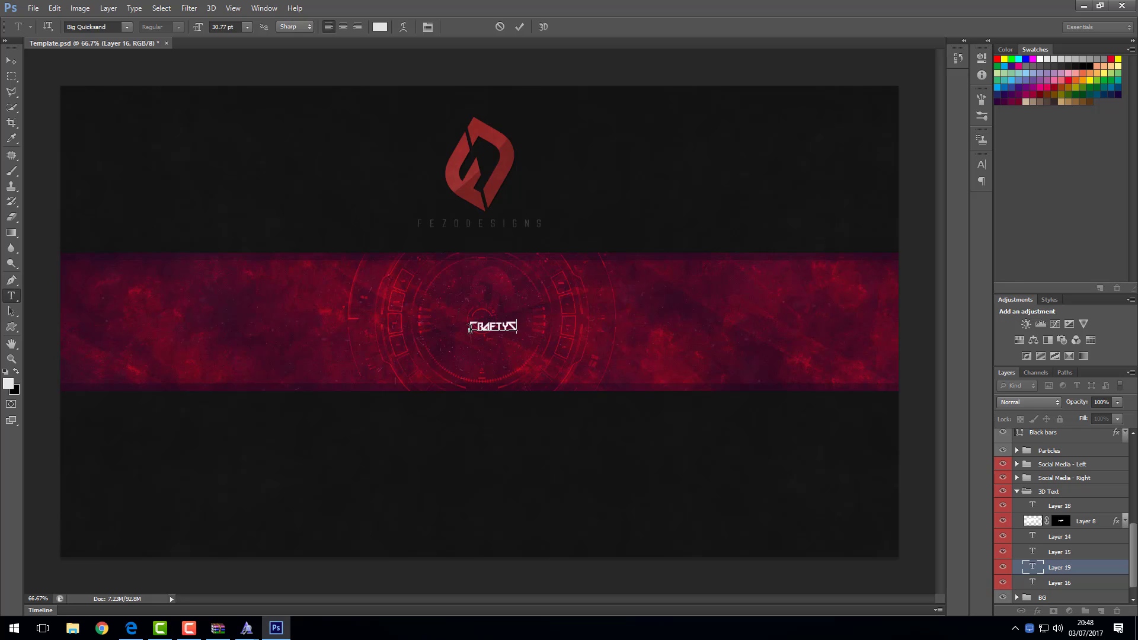
pyautogui.hotkey('ctrl', 'a')
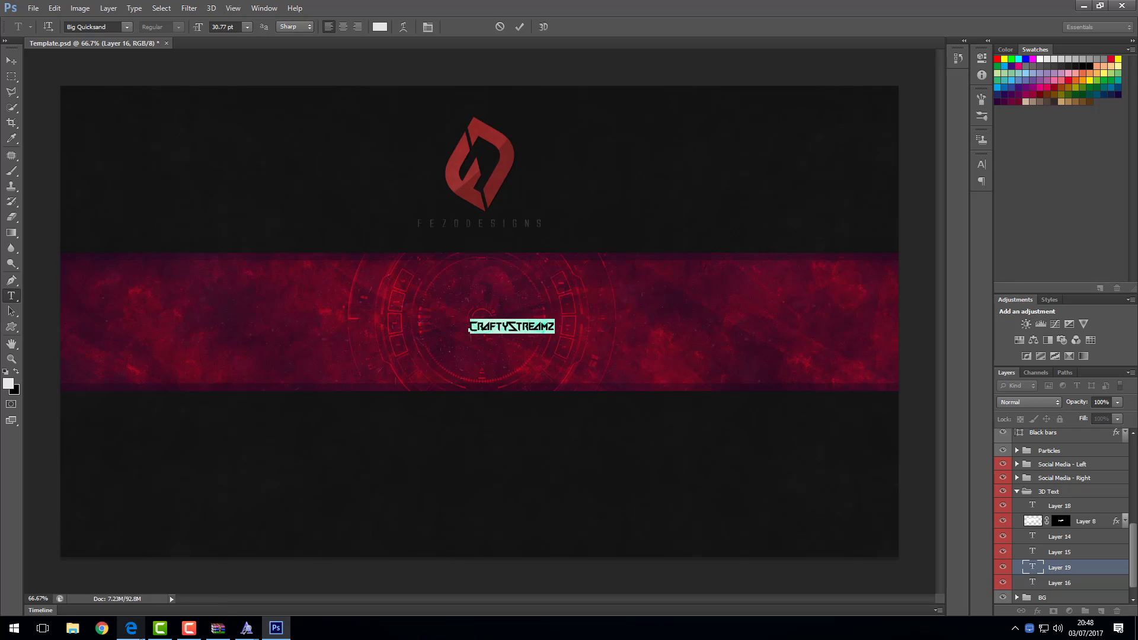
# - Look up the template's font name in the open font previews and set the text font to NorthernMontgomery
pyautogui.click(218, 628)
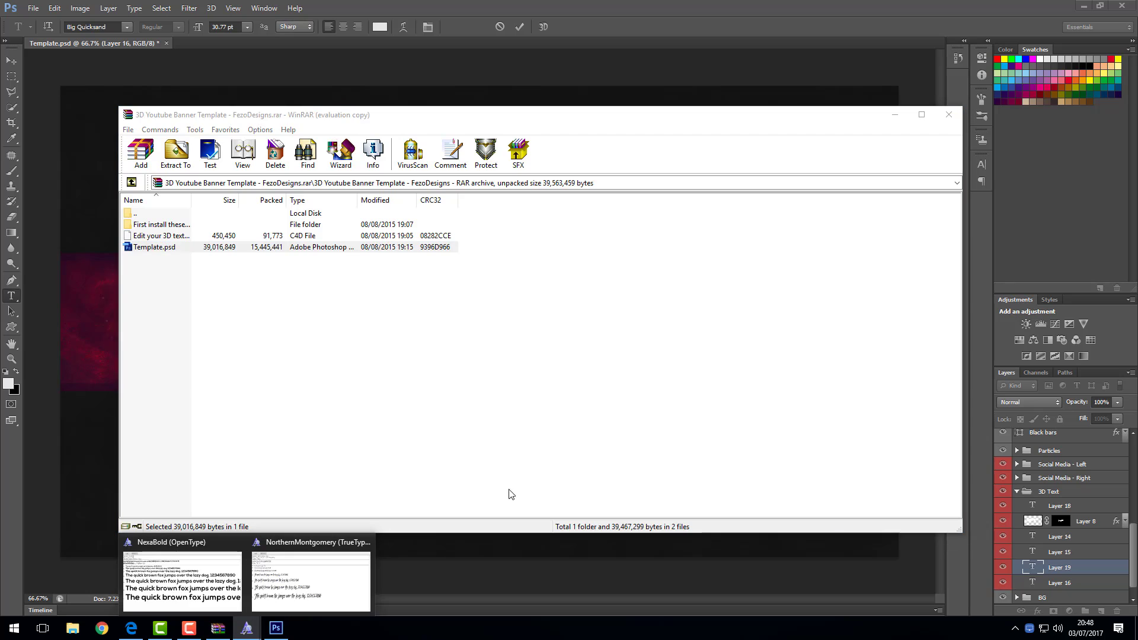
pyautogui.click(895, 113)
pyautogui.write('NorthernMontgo')
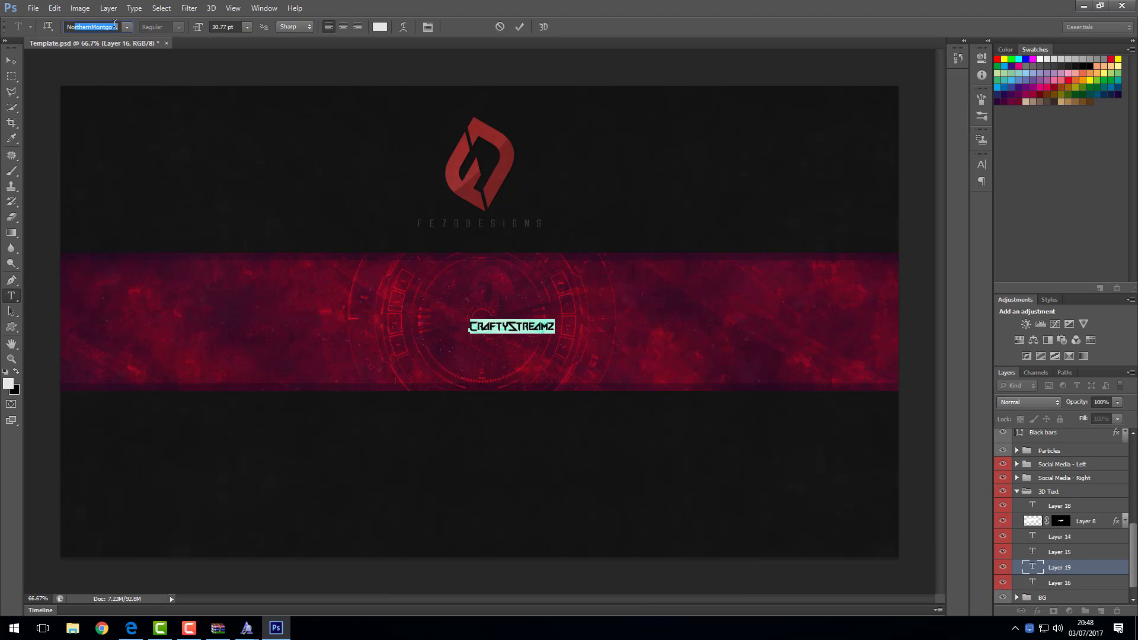
pyautogui.press('Return')
# - Set the font size to 300 pt, trying 200 and 400 first, and accept the text
pyautogui.click(234, 24)
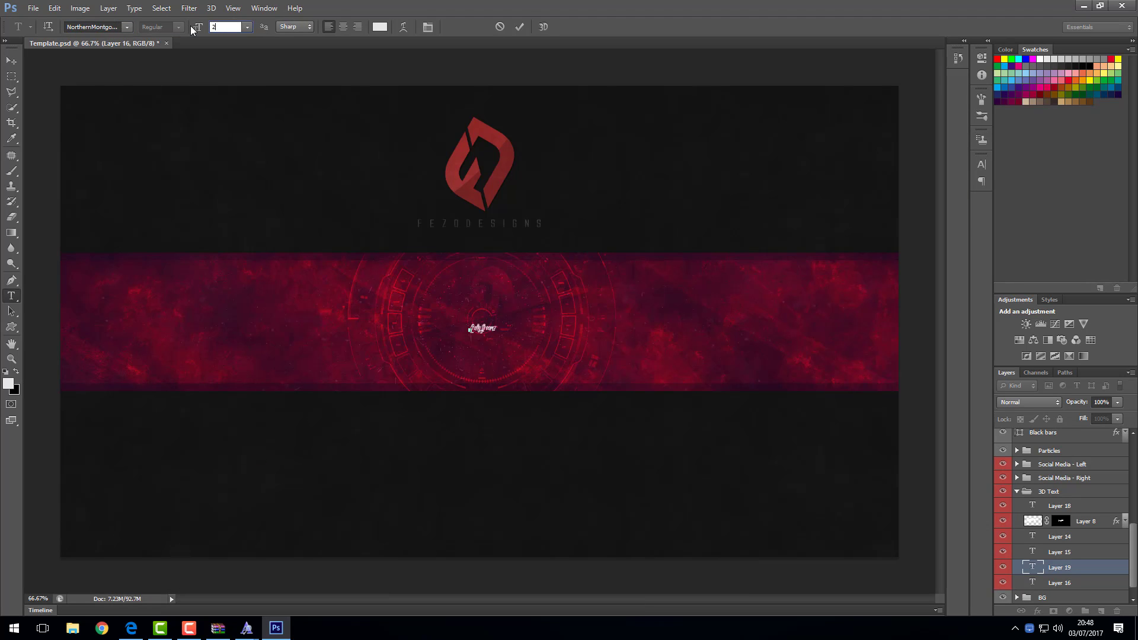
pyautogui.write('200')
pyautogui.press('BackSpace')
pyautogui.press('BackSpace')
pyautogui.press('BackSpace')
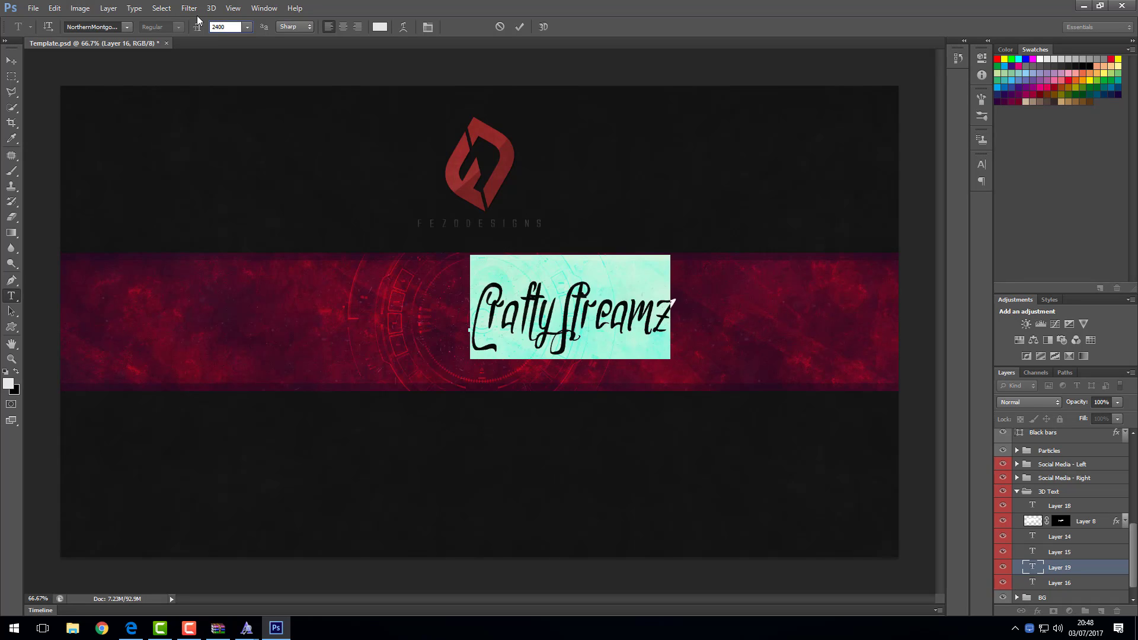
pyautogui.write('400')
pyautogui.press('BackSpace')
pyautogui.press('BackSpace')
pyautogui.press('BackSpace')
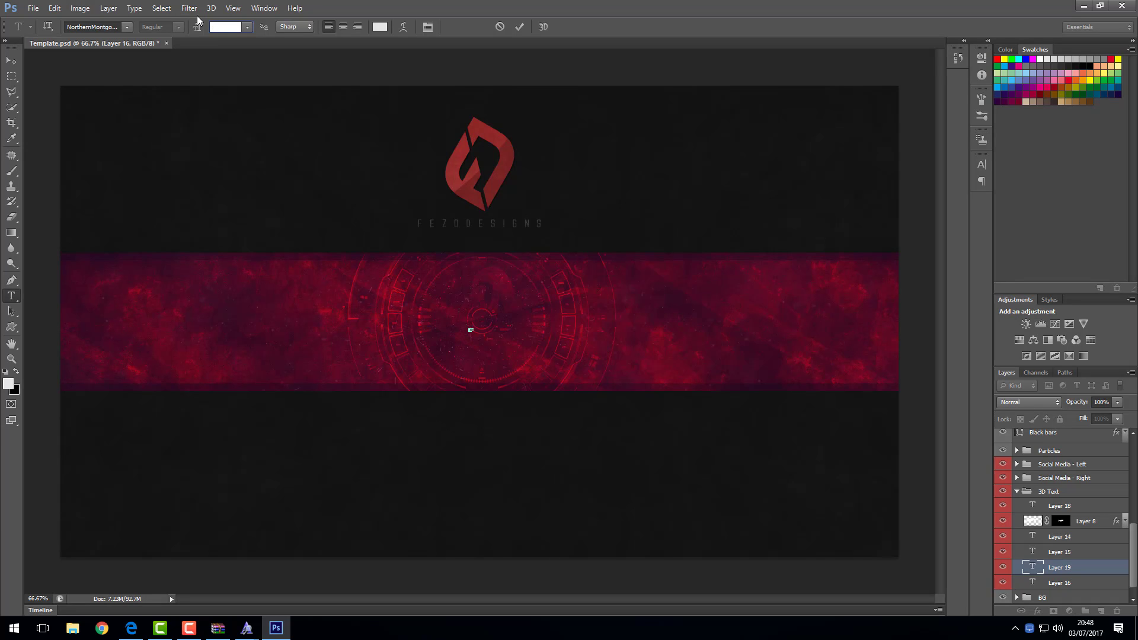
pyautogui.write('300')
pyautogui.click(11, 60)
# - Try to select the CraftyStreamz text and move it towards the banner's left half
pyautogui.click(481, 325)
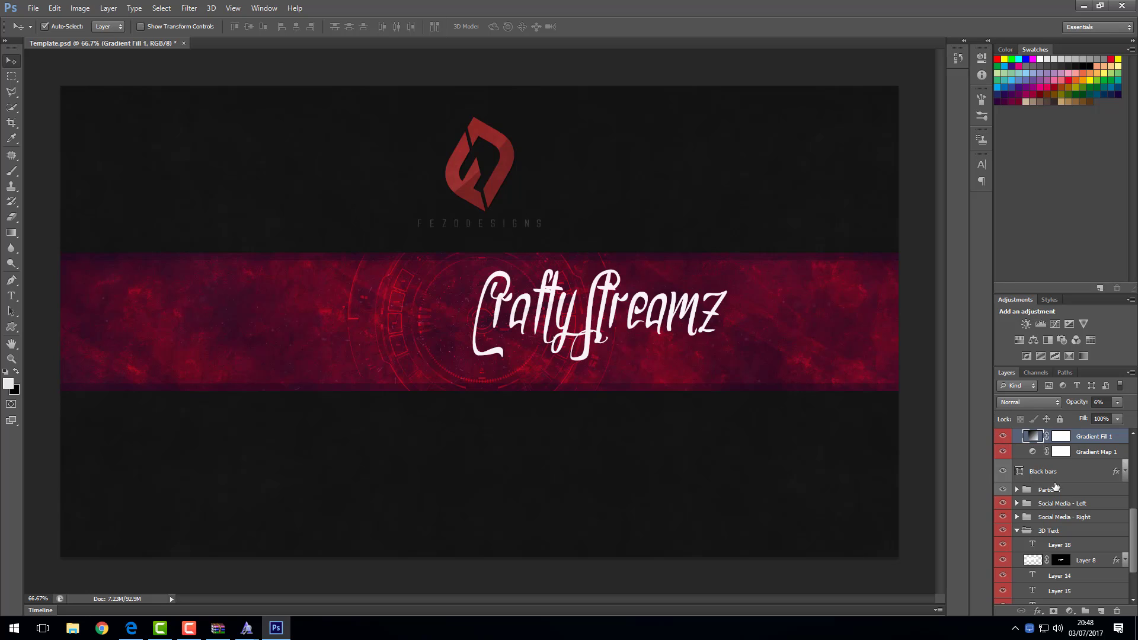
pyautogui.scroll(3, 1054, 485)
pyautogui.click(1017, 468)
pyautogui.scroll(-3, 1064, 516)
pyautogui.click(1062, 521)
pyautogui.click(1066, 551)
pyautogui.moveTo(584, 309); pyautogui.dragTo(376, 300)
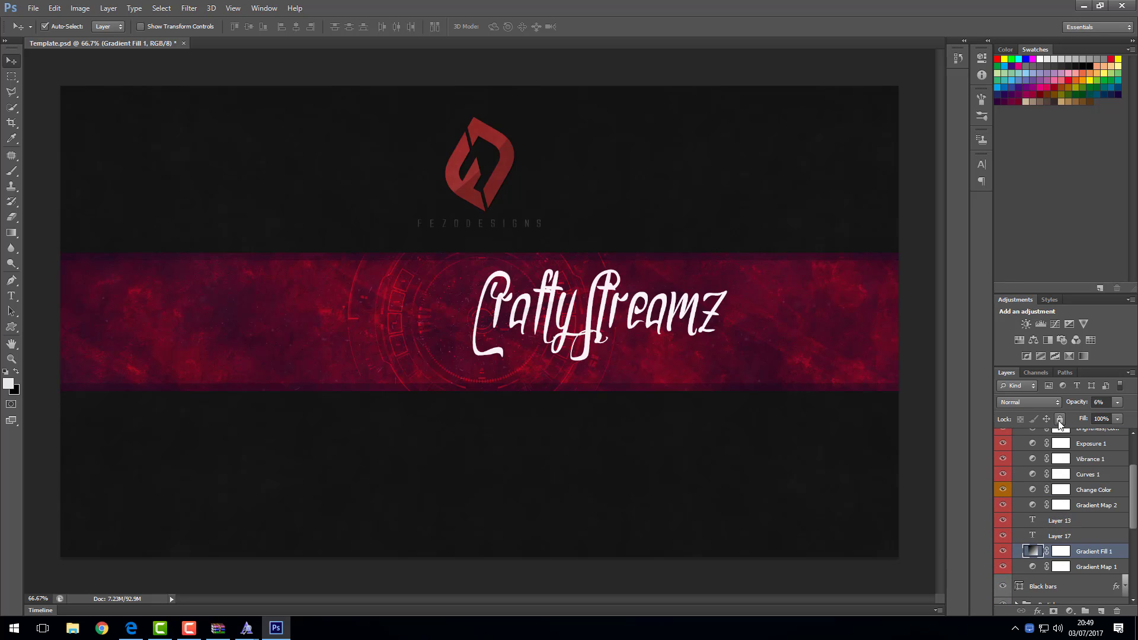
pyautogui.rightClick(1049, 553)
pyautogui.press('Escape')
pyautogui.scroll(-5, 1092, 554)
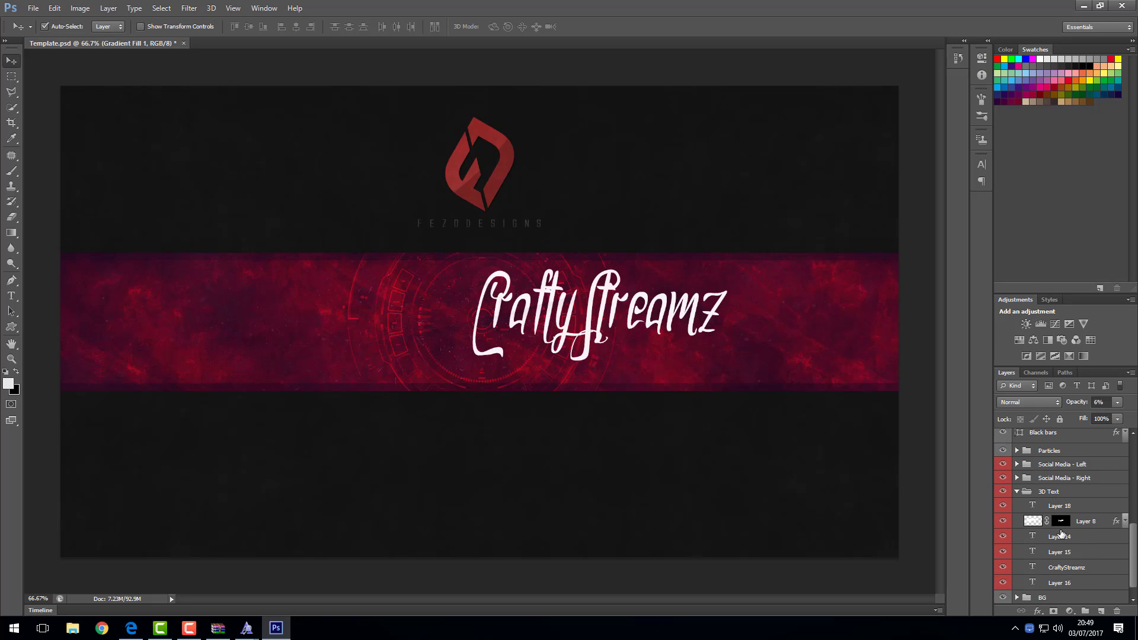
# - Write the test text wsetetrhtrh on a new layer and move it beside the CraftyStreamz lettering
pyautogui.click(1101, 611)
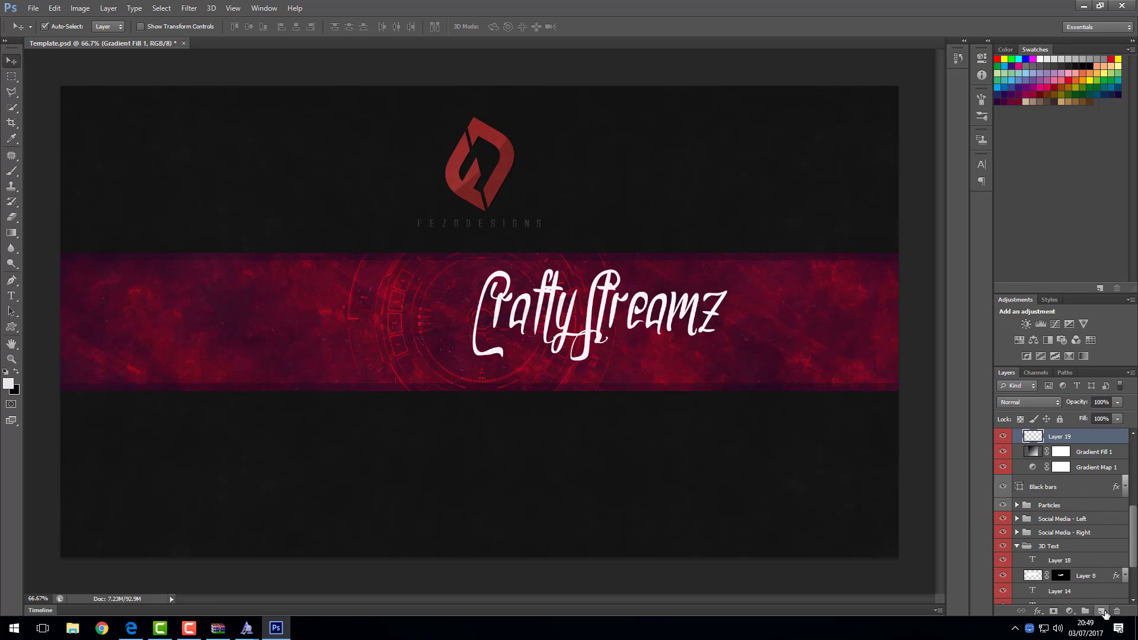
pyautogui.click(11, 295)
pyautogui.click(176, 324)
pyautogui.write('wsetetrhtrh')
pyautogui.hotkey('ctrl', 'Return')
pyautogui.press('v')
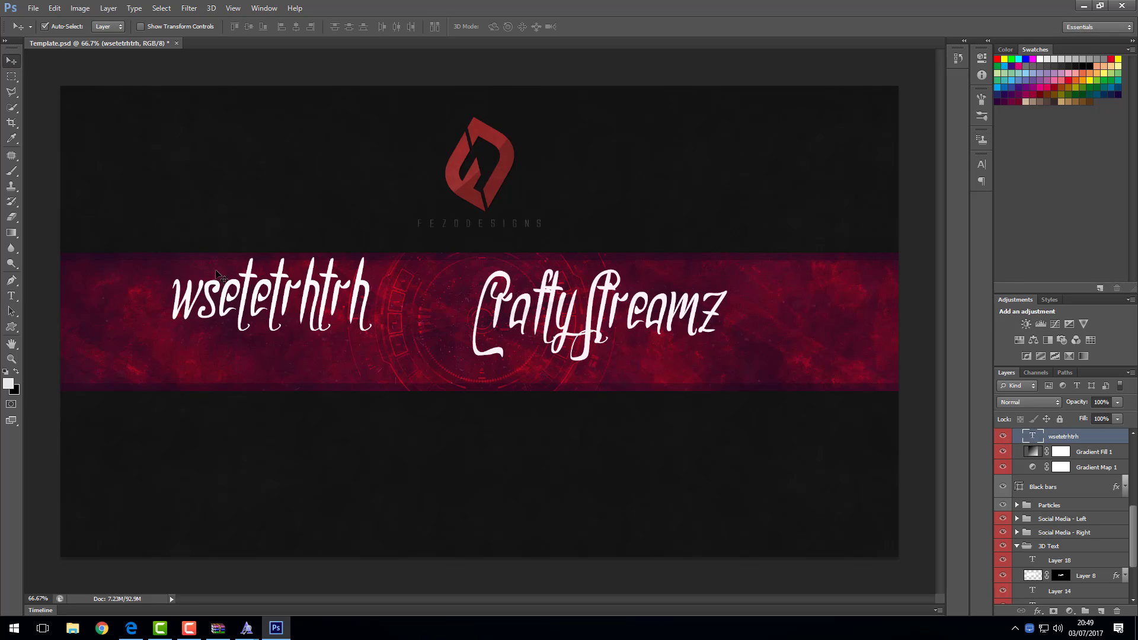
pyautogui.moveTo(249, 296); pyautogui.dragTo(356, 321)
pyautogui.click(547, 345)
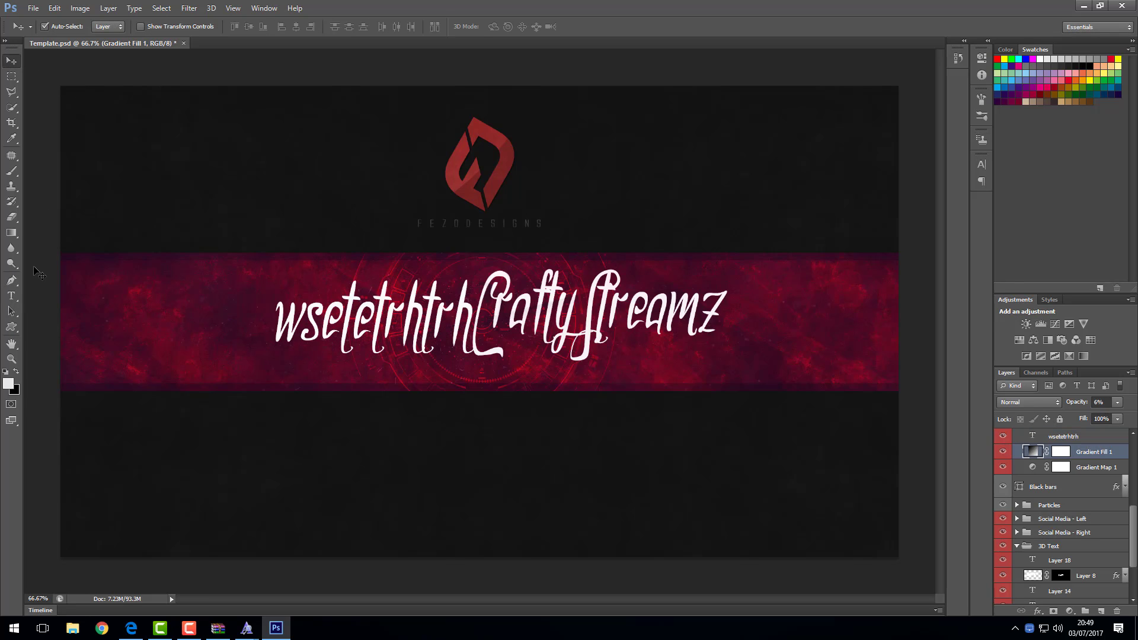
# - Undo the test text and the CraftyStreamz text so the banner holds no lettering
pyautogui.hotkey('ctrl', 'alt', 'z')
pyautogui.hotkey('ctrl', 'alt', 'z')
pyautogui.hotkey('ctrl', 'alt', 'z')
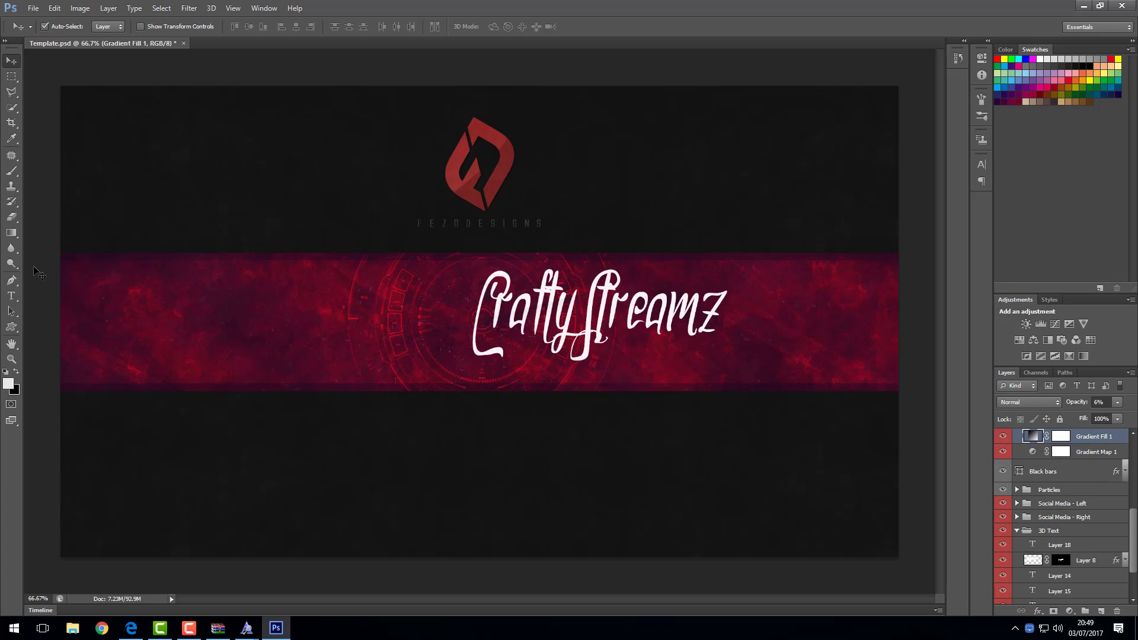
pyautogui.hotkey('ctrl', 'alt', 'z')
pyautogui.hotkey('ctrl', 'alt', 'z')
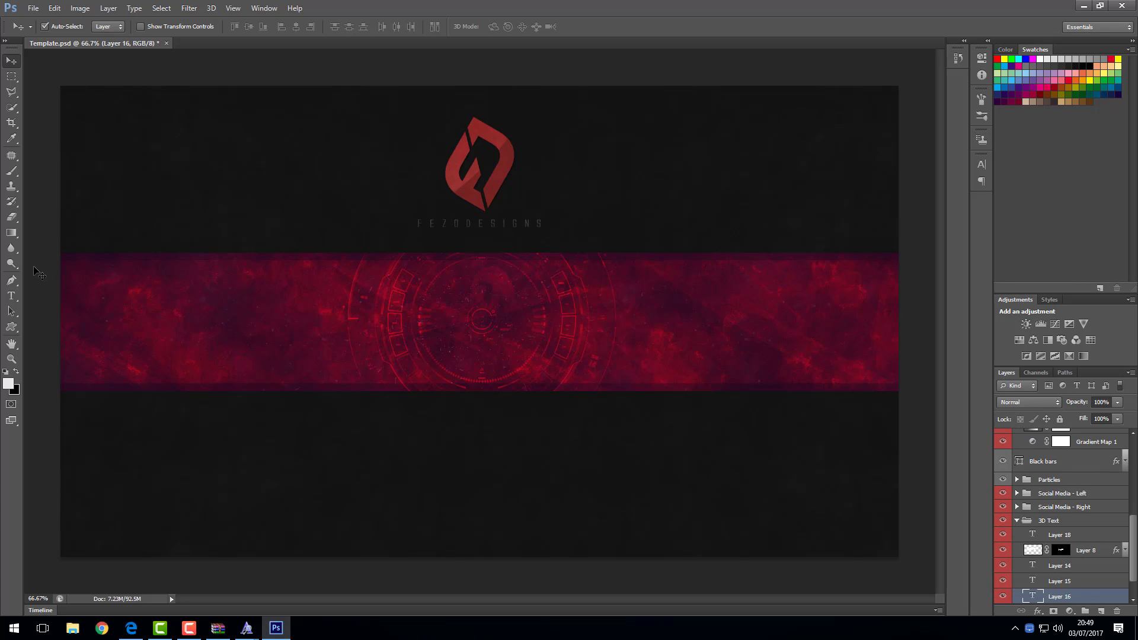
# - Create a new layer above all others and write Crafty on it in NorthernMontgomery at 300 pt
pyautogui.click(1101, 612)
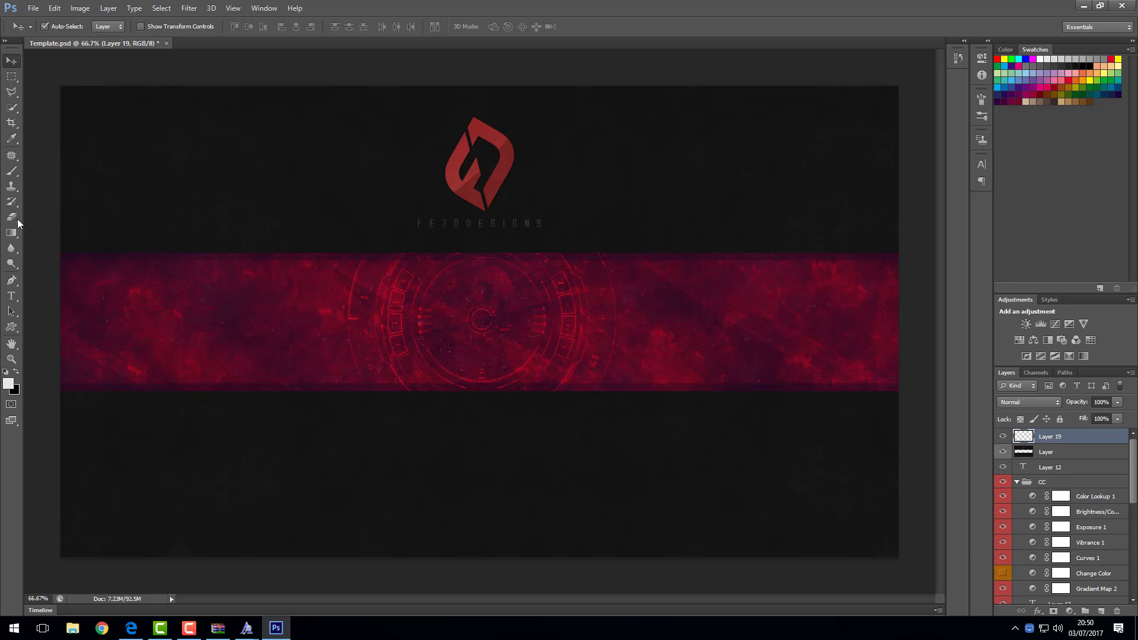
pyautogui.click(11, 299)
pyautogui.click(569, 293)
pyautogui.write('CRAFTY')
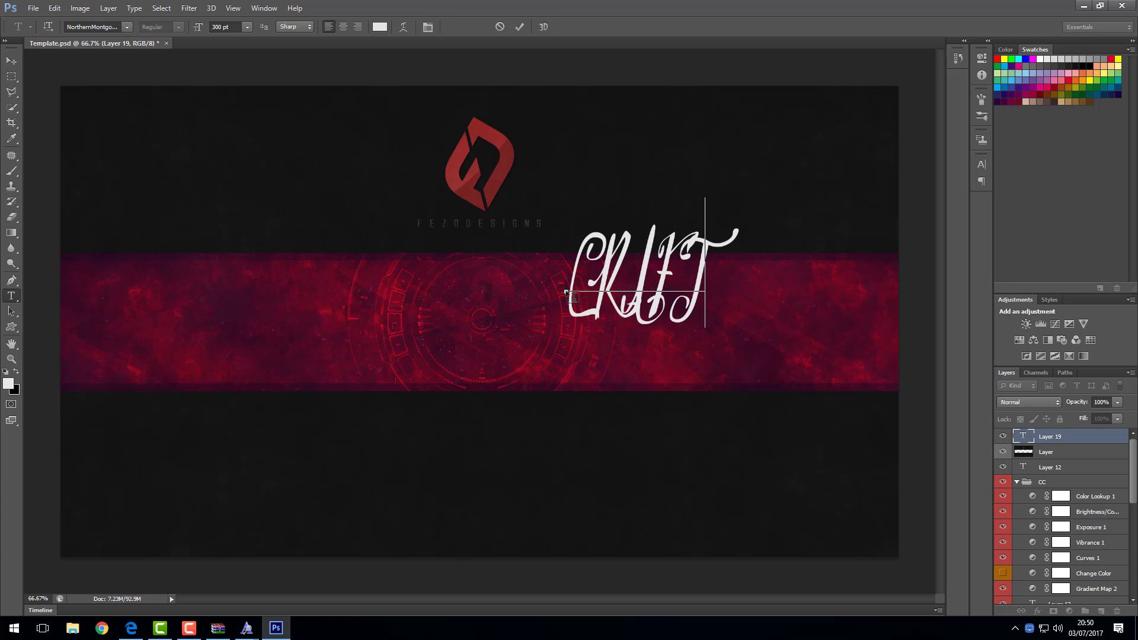
pyautogui.press('BackSpace')
pyautogui.press('BackSpace')
pyautogui.press('BackSpace')
pyautogui.press('BackSpace')
pyautogui.press('BackSpace')
pyautogui.write('rafty')
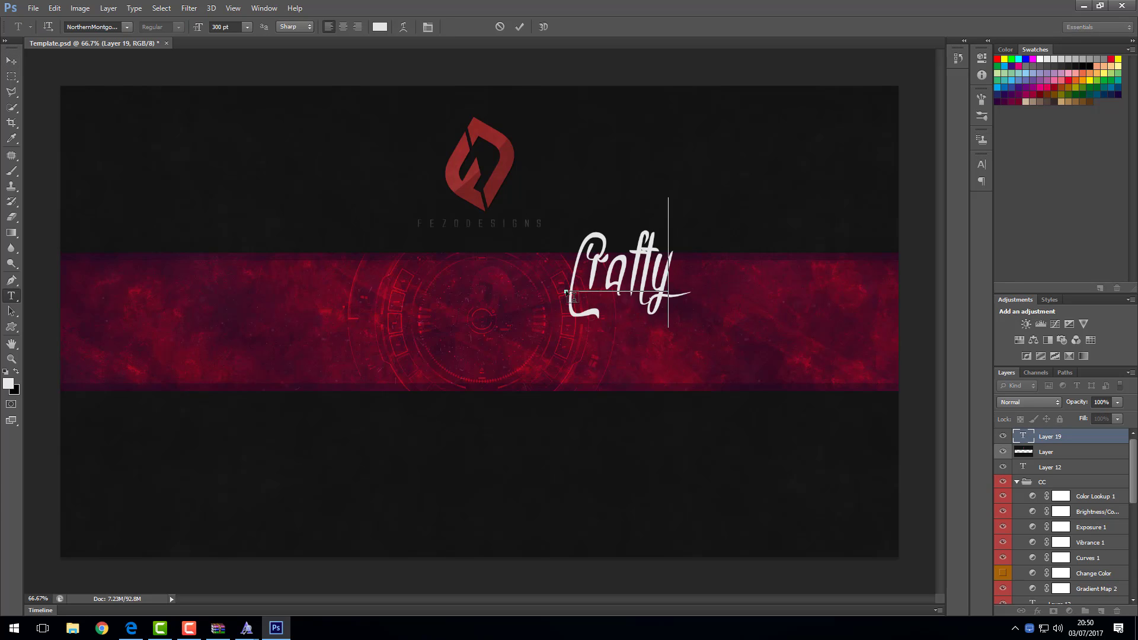
# - Set the Crafty text colour to red #e41818 and move the word to just left of the banner's centre
pyautogui.click(380, 27)
pyautogui.click(629, 98)
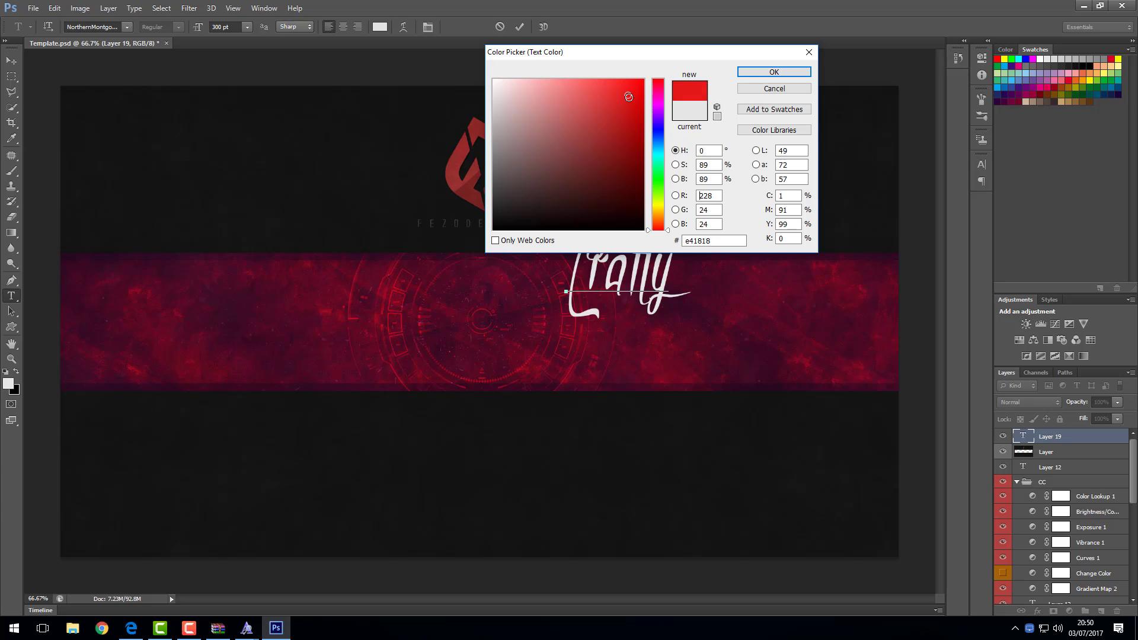
pyautogui.click(774, 71)
pyautogui.hotkey('ctrl', 'Return')
pyautogui.press('v')
pyautogui.moveTo(616, 284); pyautogui.dragTo(444, 298)
# - Enable a Gradient Overlay layer style on the Crafty text and set its opacity to 0%
pyautogui.rightClick(1054, 442)
pyautogui.click(907, 157)
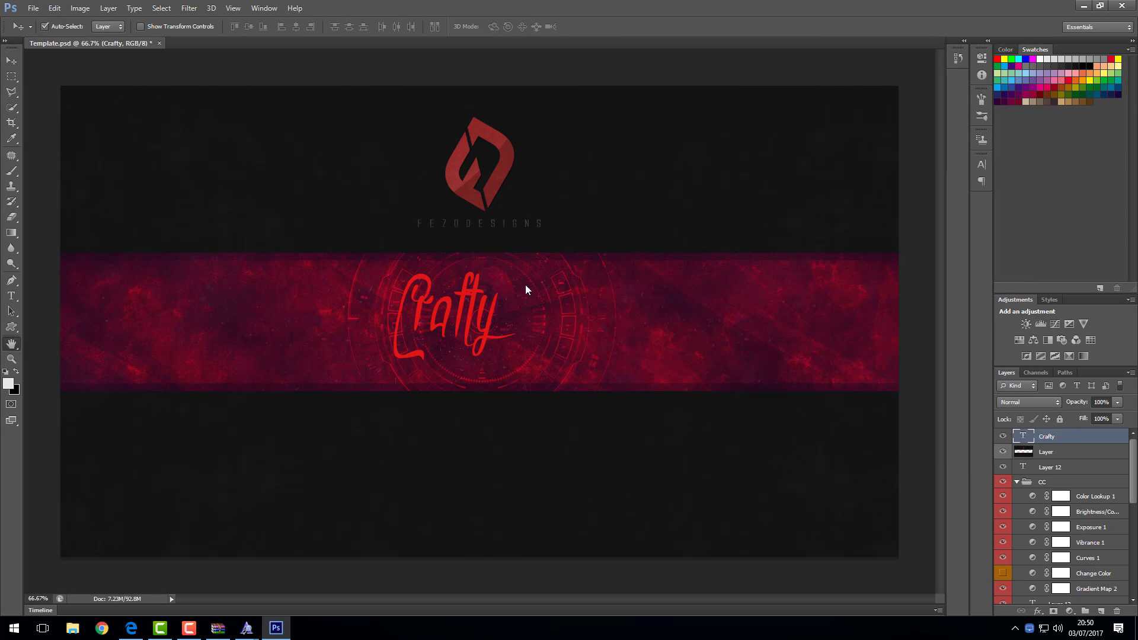
pyautogui.click(697, 339)
pyautogui.moveTo(880, 239); pyautogui.dragTo(729, 248)
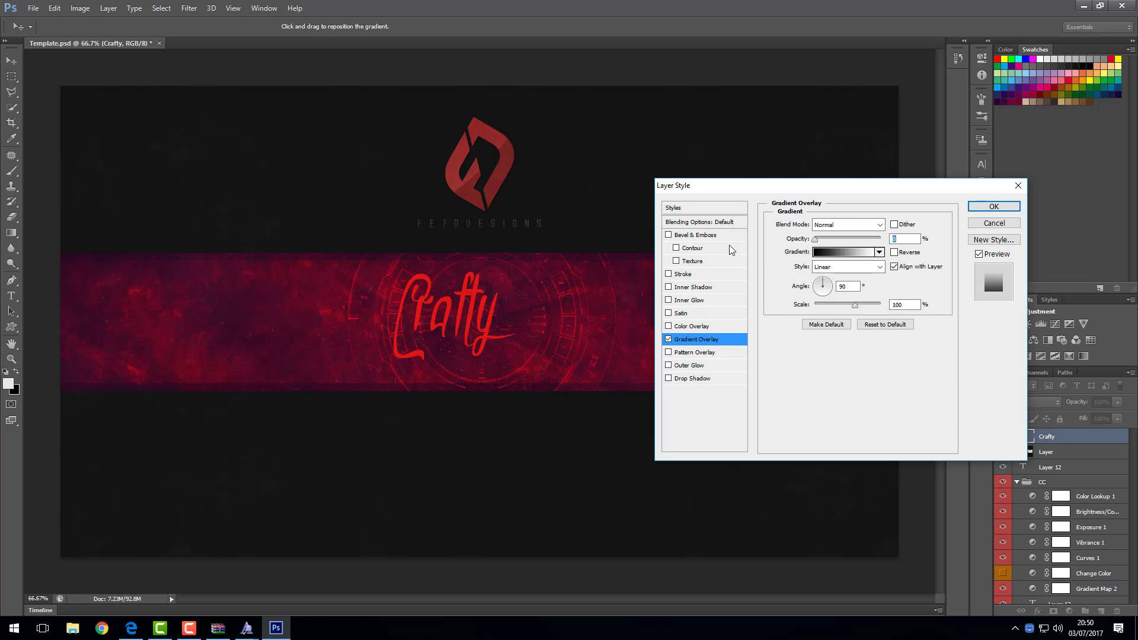
# - Add a drop shadow to the Crafty text with 62% spread and 35 px size
pyautogui.click(692, 378)
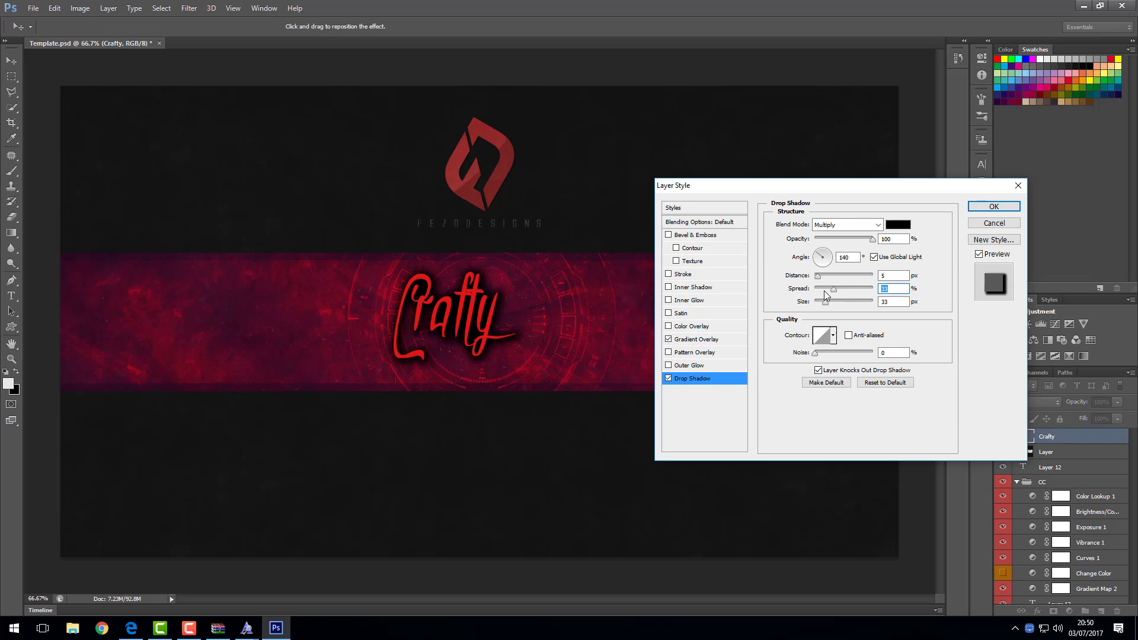
pyautogui.moveTo(833, 289)
pyautogui.mouseDown()
pyautogui.moveTo(853, 289)
pyautogui.moveTo(828, 307)
pyautogui.mouseUp()
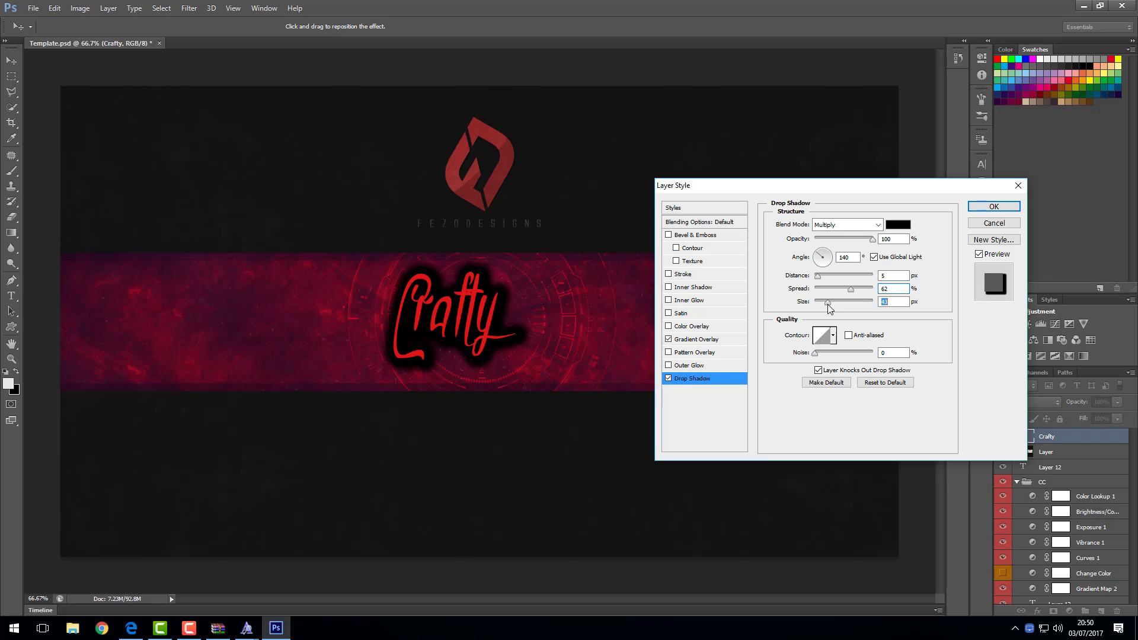
pyautogui.click(994, 206)
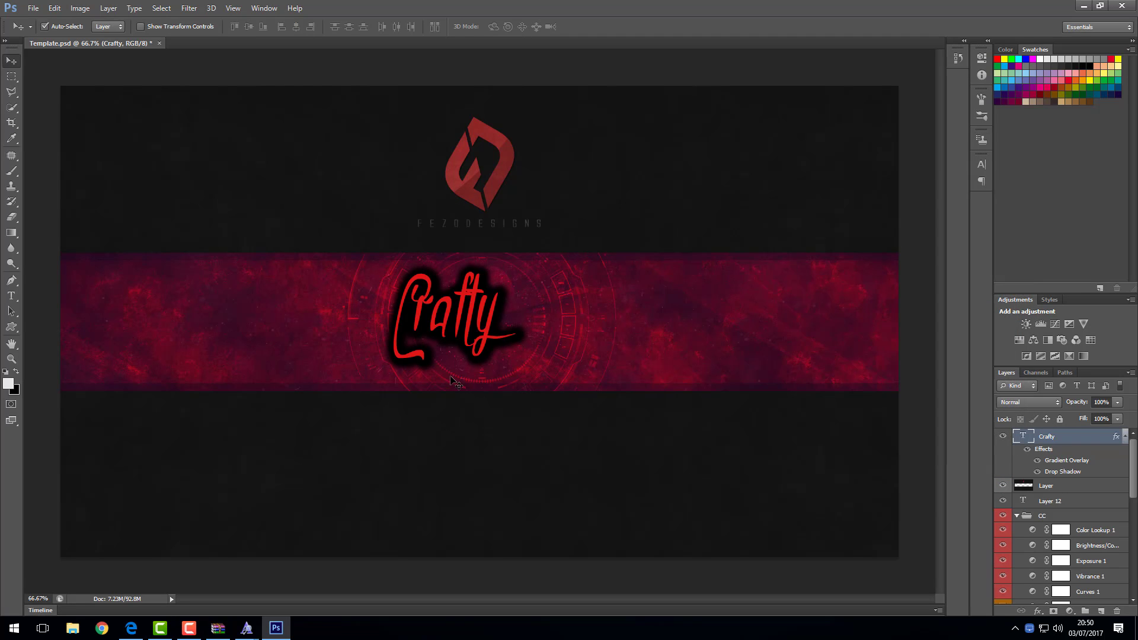
# - Show the guides, shift the Crafty text slightly further left of the banner's centre line, and hide the guides
pyautogui.click(230, 8)
pyautogui.click(255, 170)
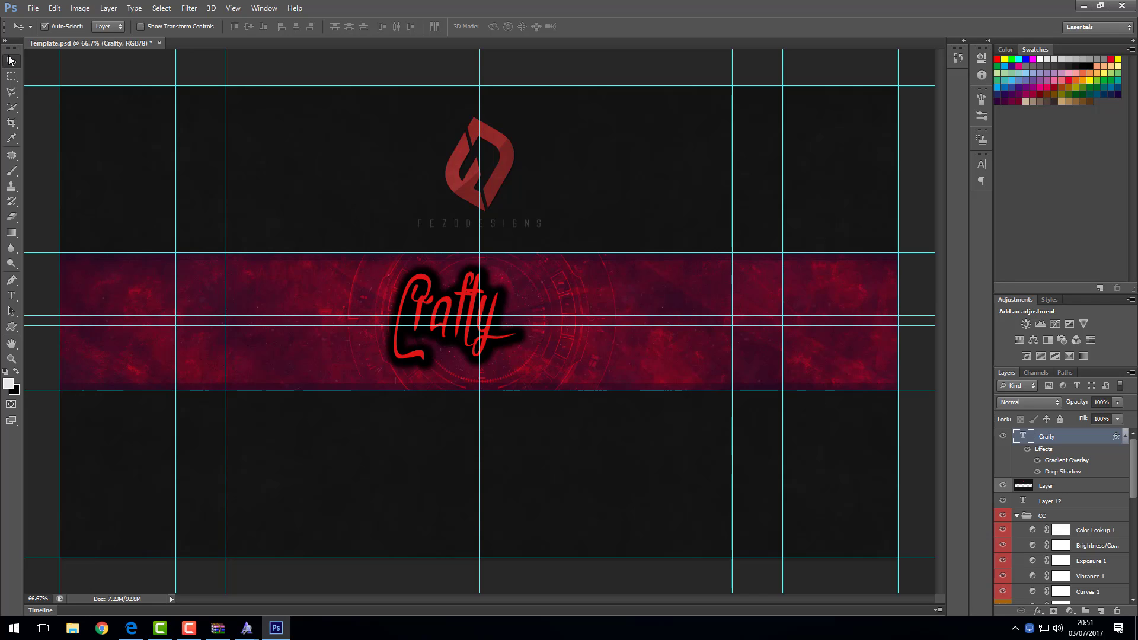
pyautogui.moveTo(424, 297)
pyautogui.mouseDown()
pyautogui.moveTo(399, 296)
pyautogui.moveTo(413, 296)
pyautogui.mouseUp()
pyautogui.click(233, 8)
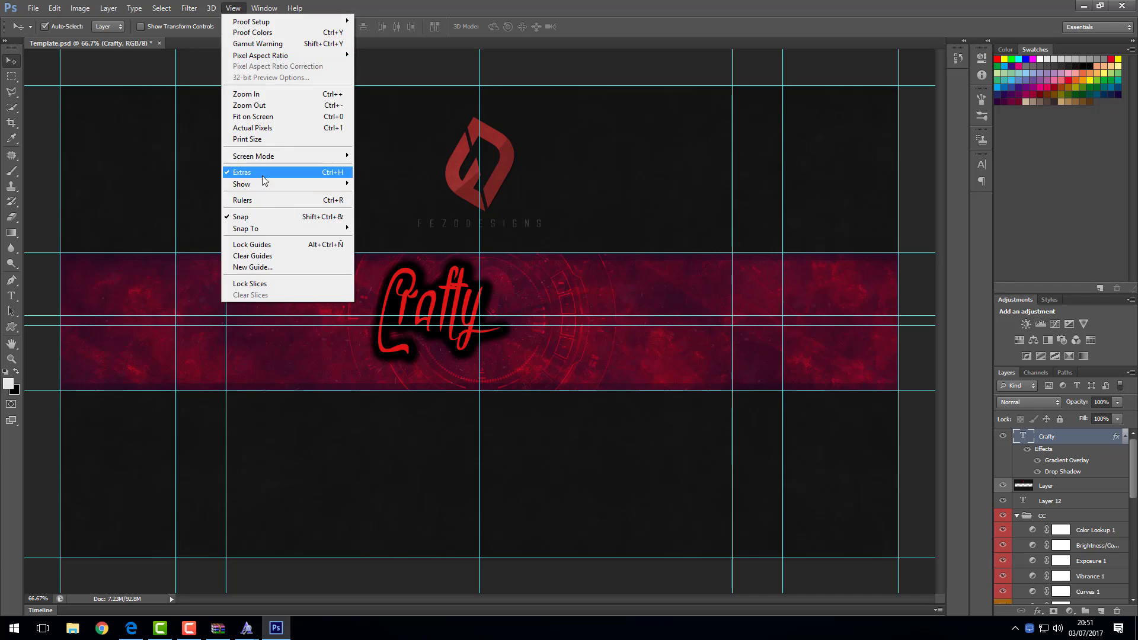
pyautogui.click(255, 170)
# - Create a new layer above the Crafty text and start a text line in the banner's left part
pyautogui.press('t')
pyautogui.click(166, 318)
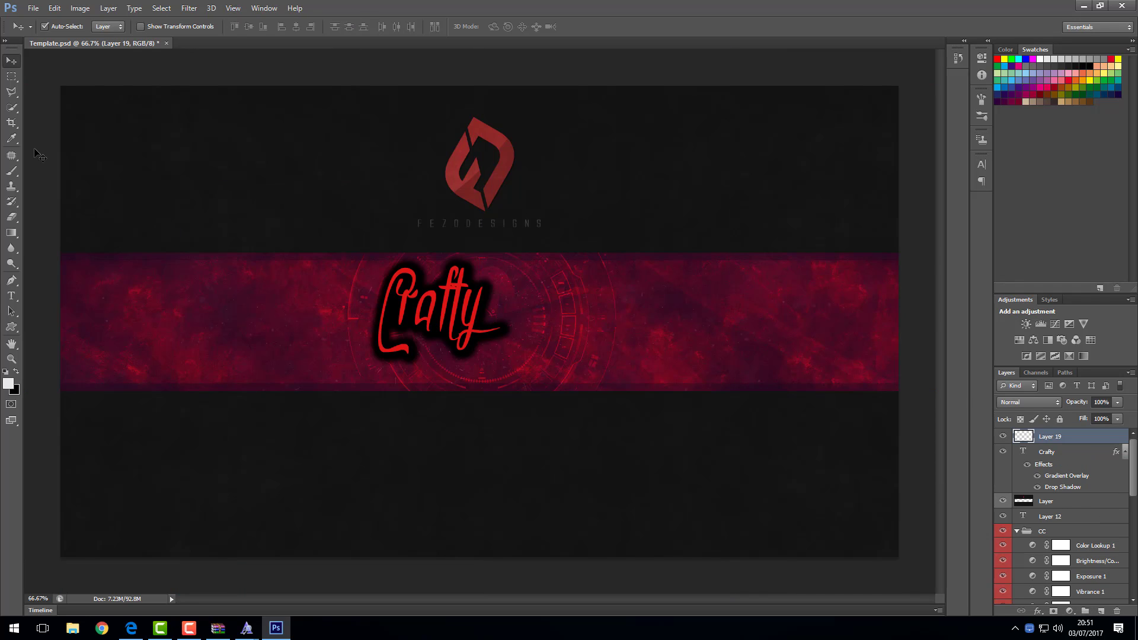
pyautogui.write('STREAM')
pyautogui.press('BackSpace')
pyautogui.press('BackSpace')
pyautogui.press('BackSpace')
pyautogui.press('BackSpace')
pyautogui.press('BackSpace')
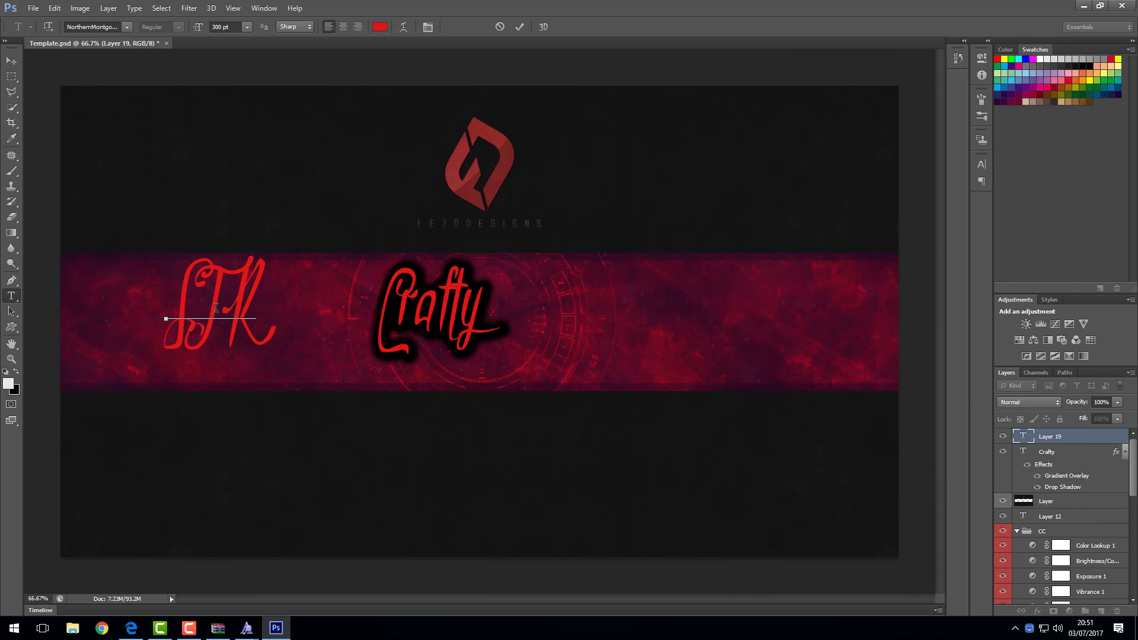
pyautogui.write('treamz')
pyautogui.press('BackSpace')
pyautogui.press('BackSpace')
pyautogui.press('BackSpace')
pyautogui.press('BackSpace')
pyautogui.press('BackSpace')
pyautogui.press('BackSpace')
pyautogui.write('tre')
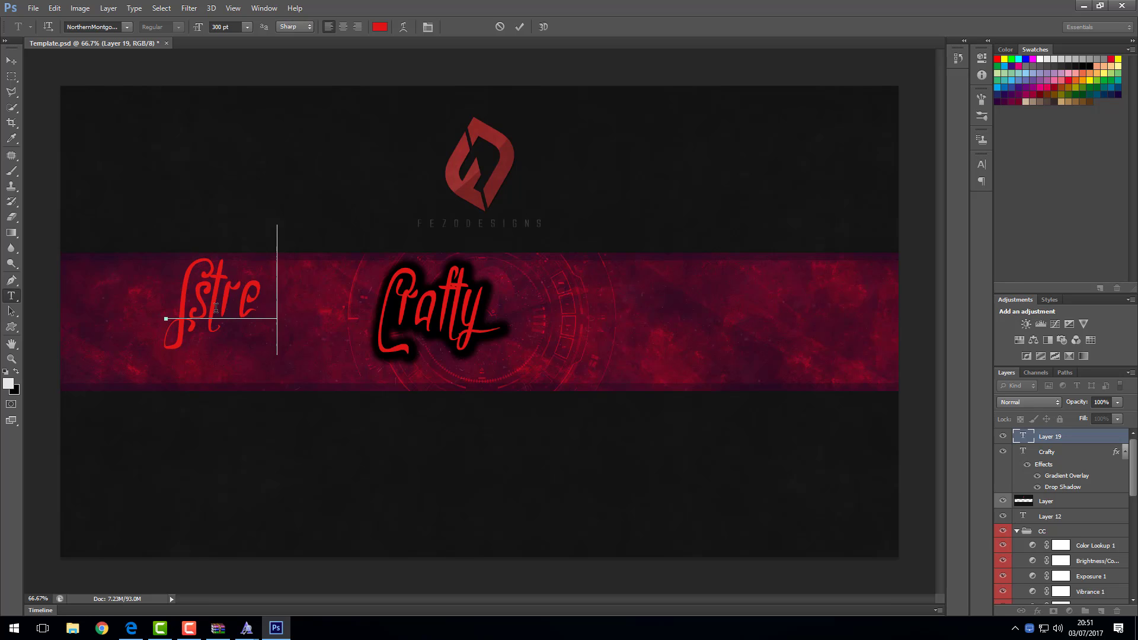
pyautogui.press('BackSpace')
pyautogui.press('BackSpace')
pyautogui.press('BackSpace')
pyautogui.press('BackSpace')
# - Write Streamz in NorthernMontgomery at 300 pt and set its colour to white
pyautogui.write('Streamz')
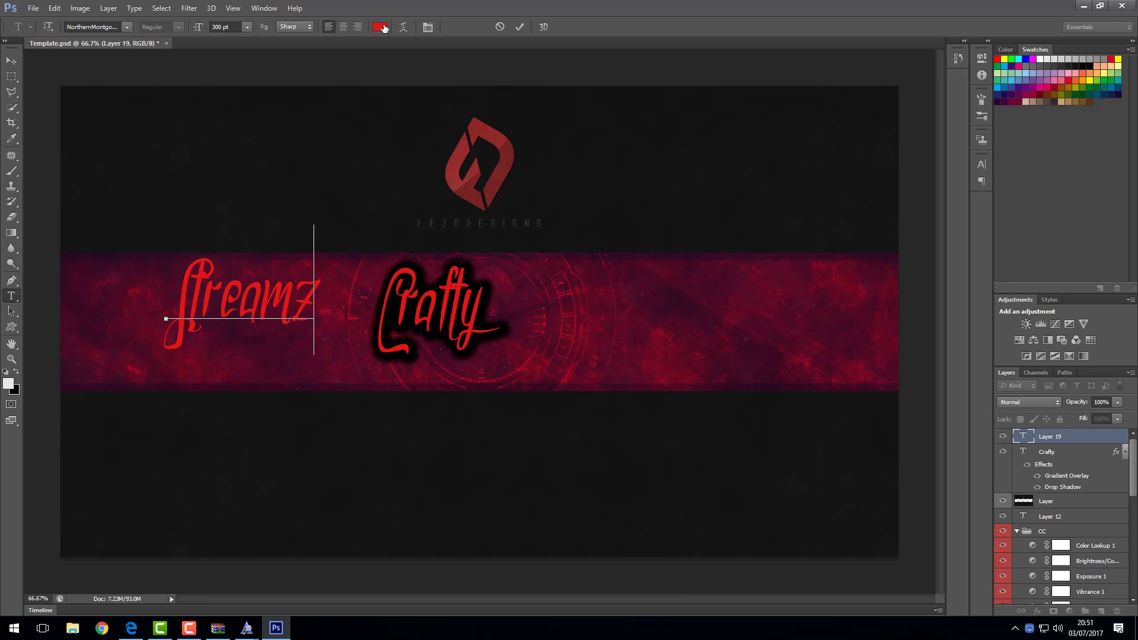
pyautogui.click(380, 26)
pyautogui.click(771, 88)
pyautogui.hotkey('ctrl', 'a')
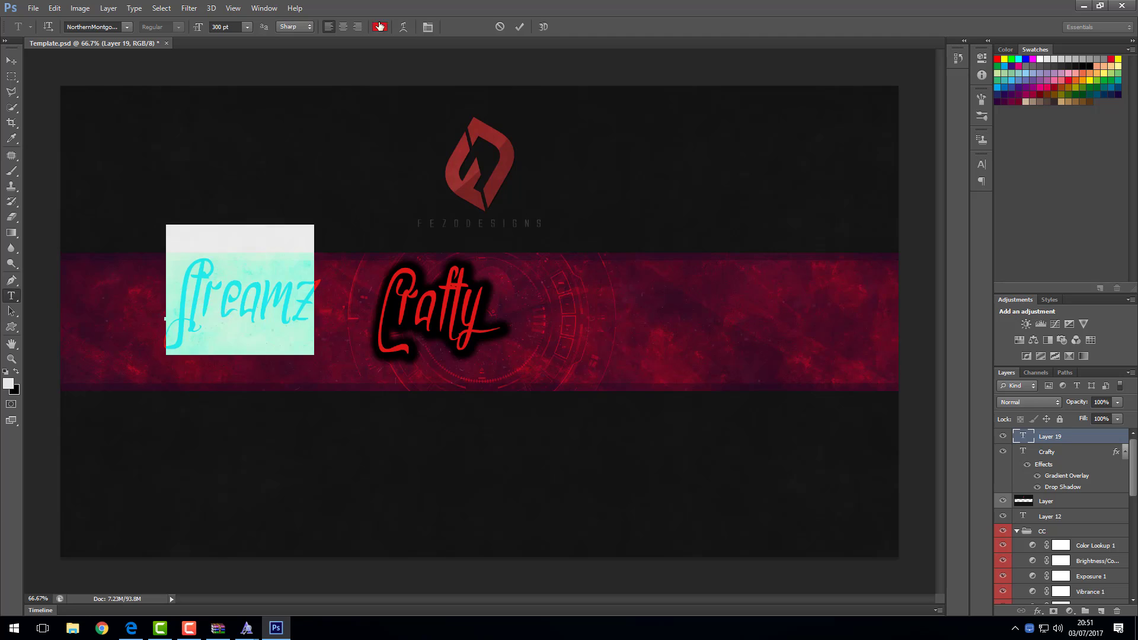
pyautogui.click(380, 27)
pyautogui.press('Escape')
pyautogui.click(375, 27)
pyautogui.click(492, 79)
pyautogui.click(773, 71)
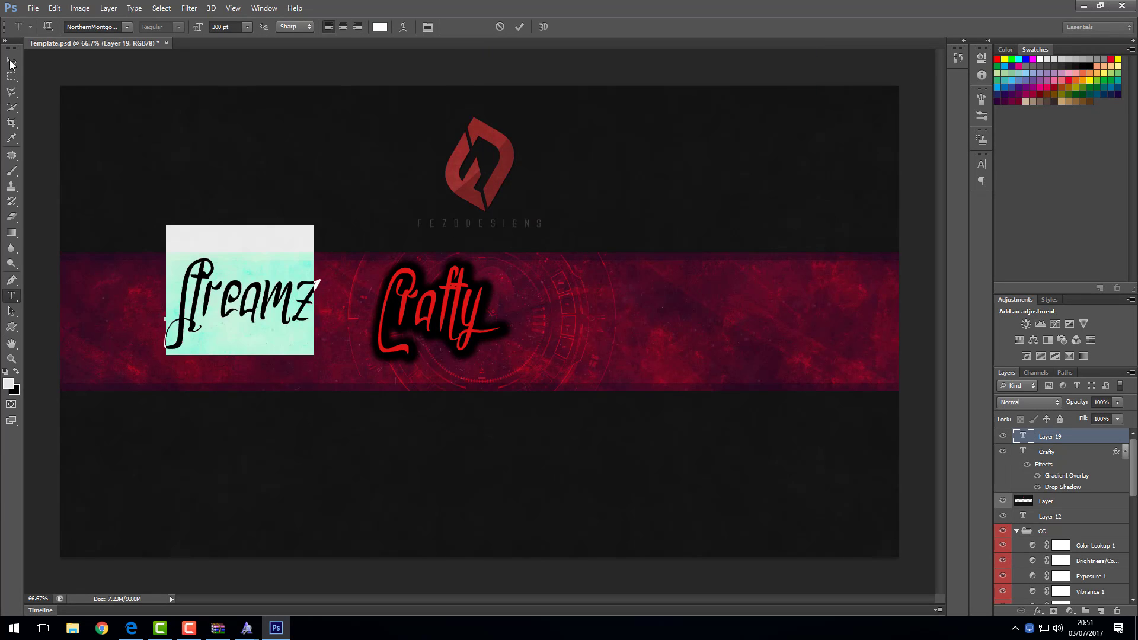
# - Move the Streamz text directly to the right of Crafty and nudge both words left to centre the pair
pyautogui.click(11, 61)
pyautogui.moveTo(234, 312); pyautogui.dragTo(546, 319)
pyautogui.moveTo(433, 300); pyautogui.dragTo(422, 300)
pyautogui.moveTo(544, 313); pyautogui.dragTo(533, 313)
# - Enable Gradient Overlay and Drop Shadow layer styles on the Streamz text, increasing the shadow's spread and setting its size to 35 px
pyautogui.rightClick(1028, 433)
pyautogui.click(1015, 156)
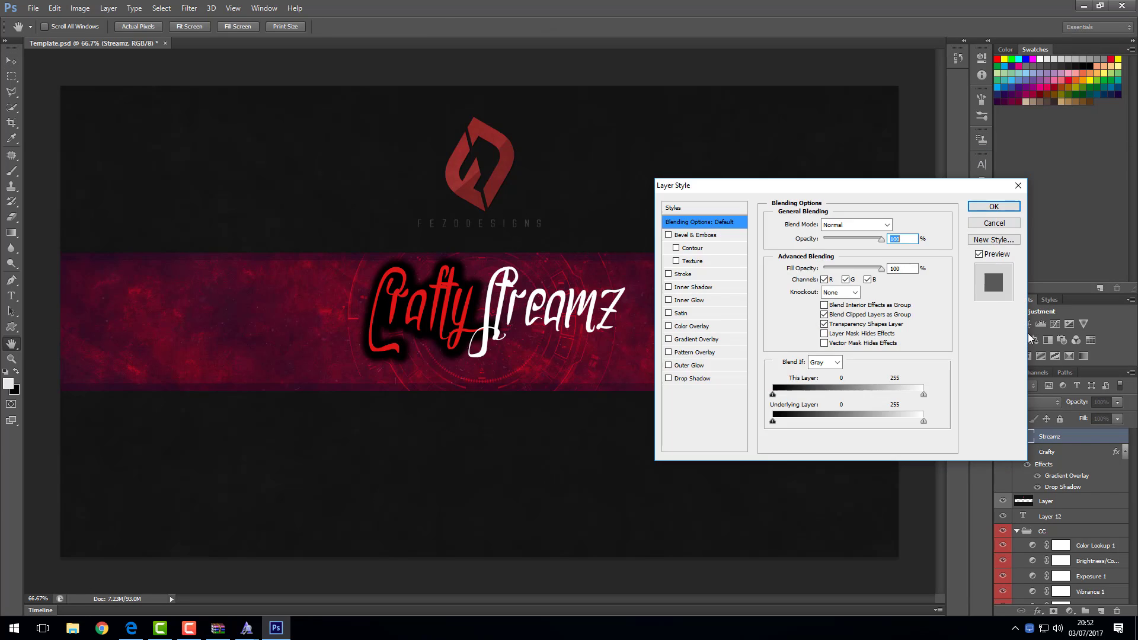
pyautogui.click(692, 378)
pyautogui.click(697, 339)
pyautogui.click(717, 379)
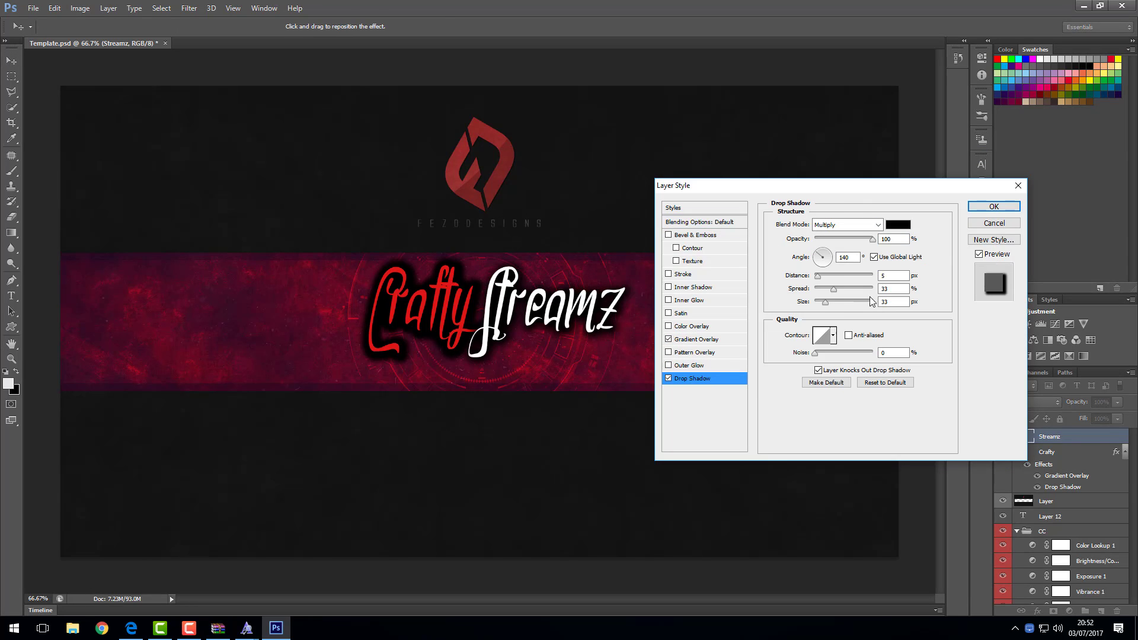
pyautogui.moveTo(843, 295)
pyautogui.mouseDown()
pyautogui.moveTo(856, 293)
pyautogui.moveTo(827, 304)
pyautogui.mouseUp()
pyautogui.click(991, 208)
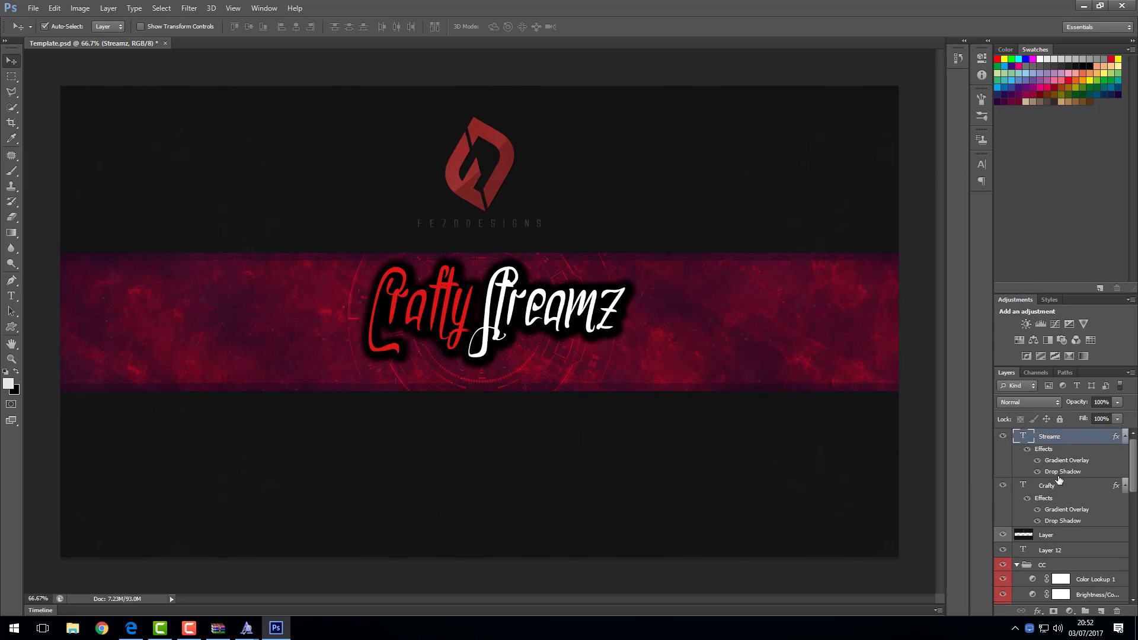
# - Check the Crafty text's drop shadow spread and size for comparison with the Streamz shadow
pyautogui.rightClick(1057, 483)
pyautogui.click(1016, 24)
pyautogui.click(682, 380)
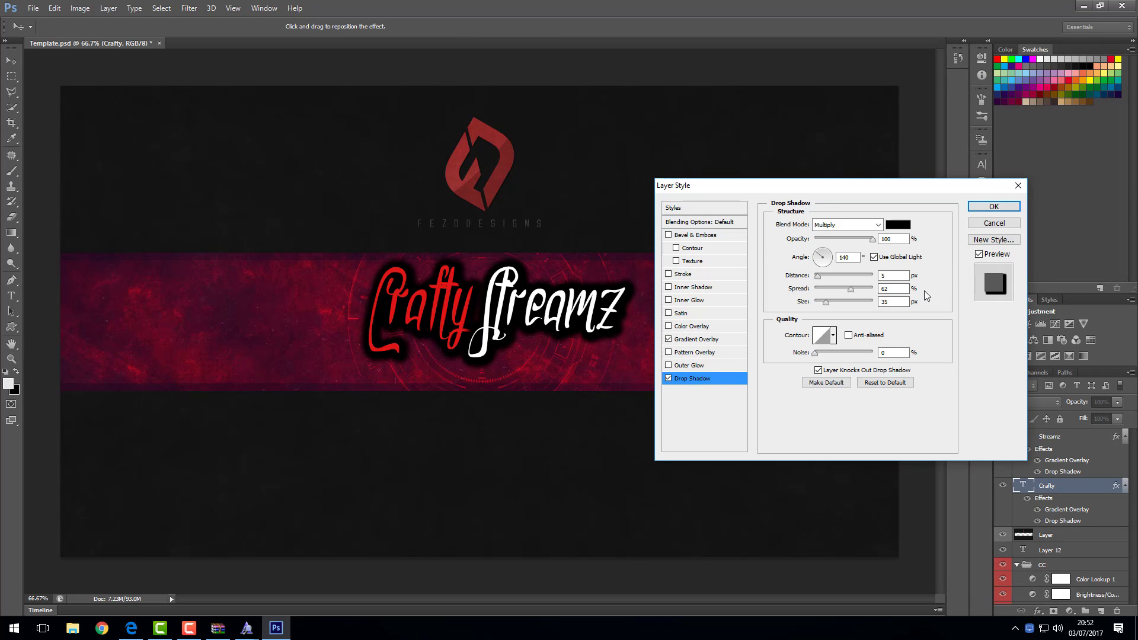
pyautogui.click(992, 206)
# - Set the Streamz text's drop shadow to 70% spread and 100% opacity
pyautogui.rightClick(1052, 437)
pyautogui.click(1007, 158)
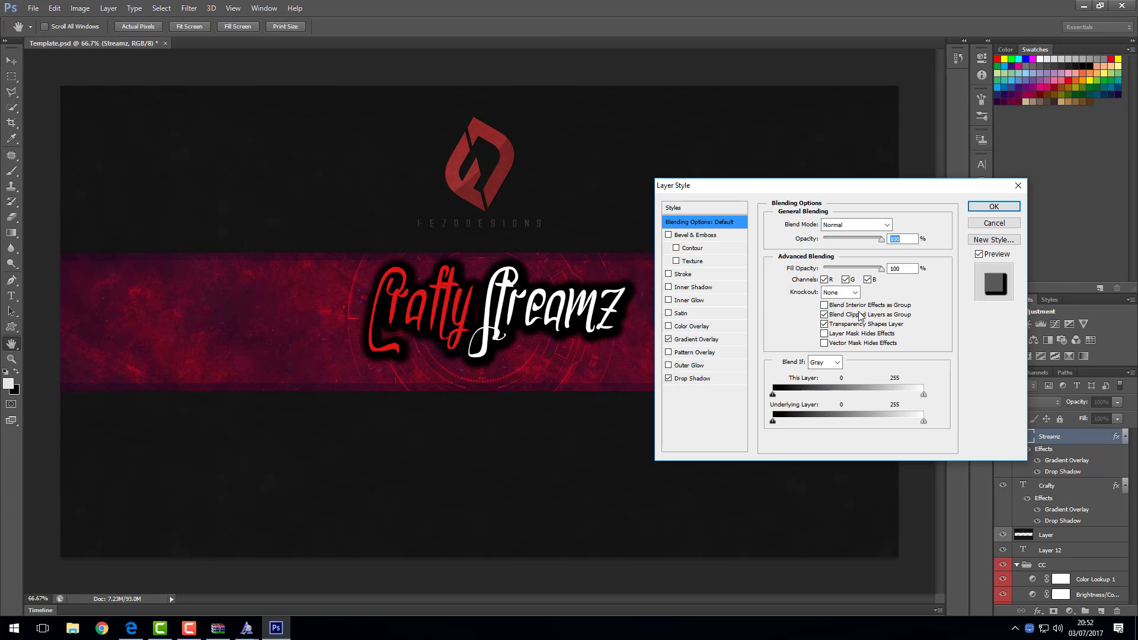
pyautogui.press('BackSpace')
pyautogui.write('2')
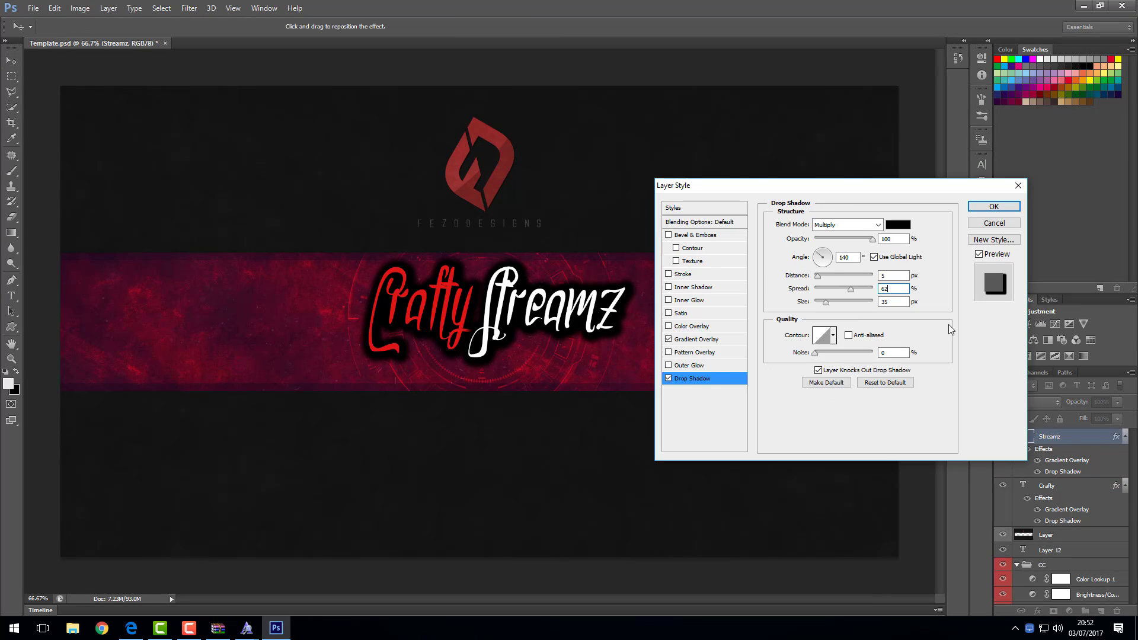
pyautogui.moveTo(854, 292); pyautogui.dragTo(857, 291)
pyautogui.moveTo(871, 238); pyautogui.dragTo(951, 244)
pyautogui.moveTo(815, 352); pyautogui.dragTo(815, 379)
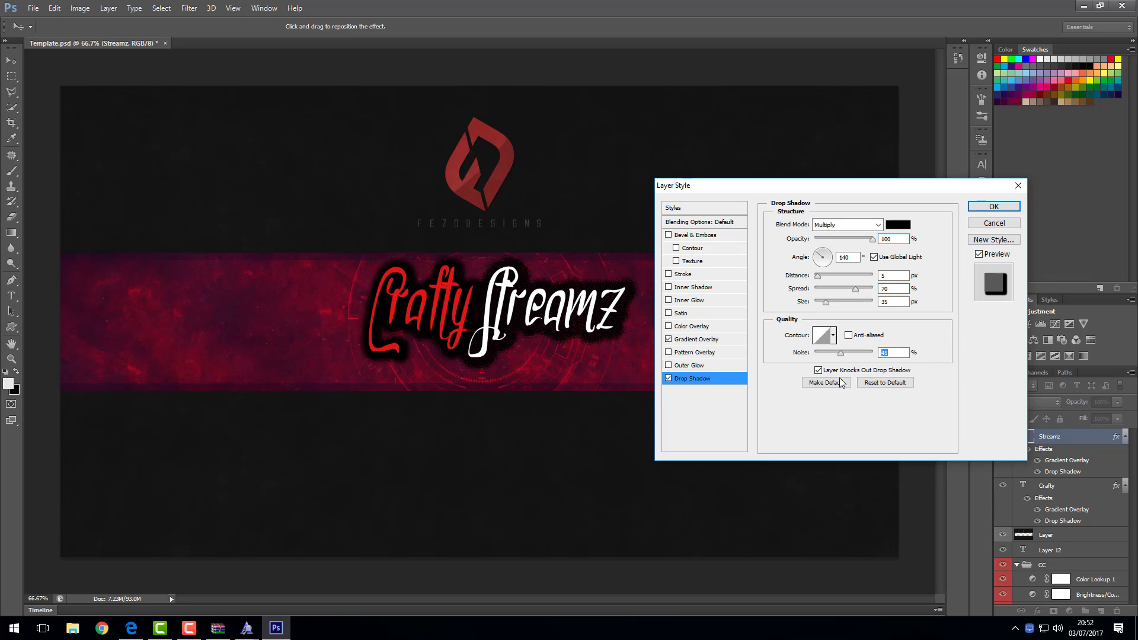
pyautogui.click(1008, 206)
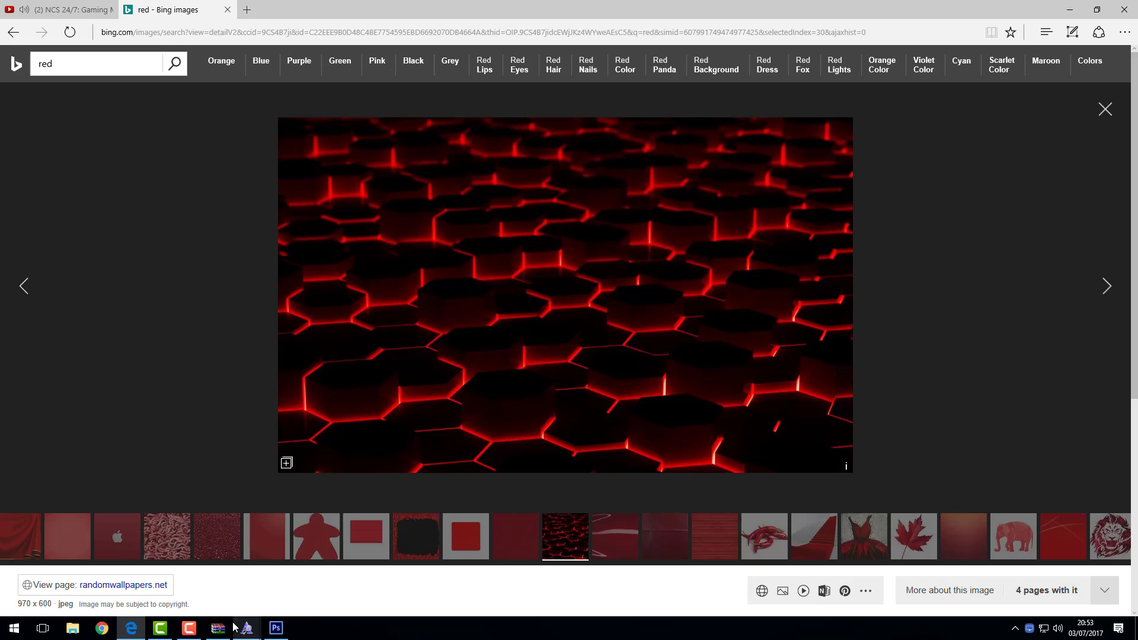
# - Switch from the browser to Photoshop and look through the banner's layer stack
pyautogui.click(277, 627)
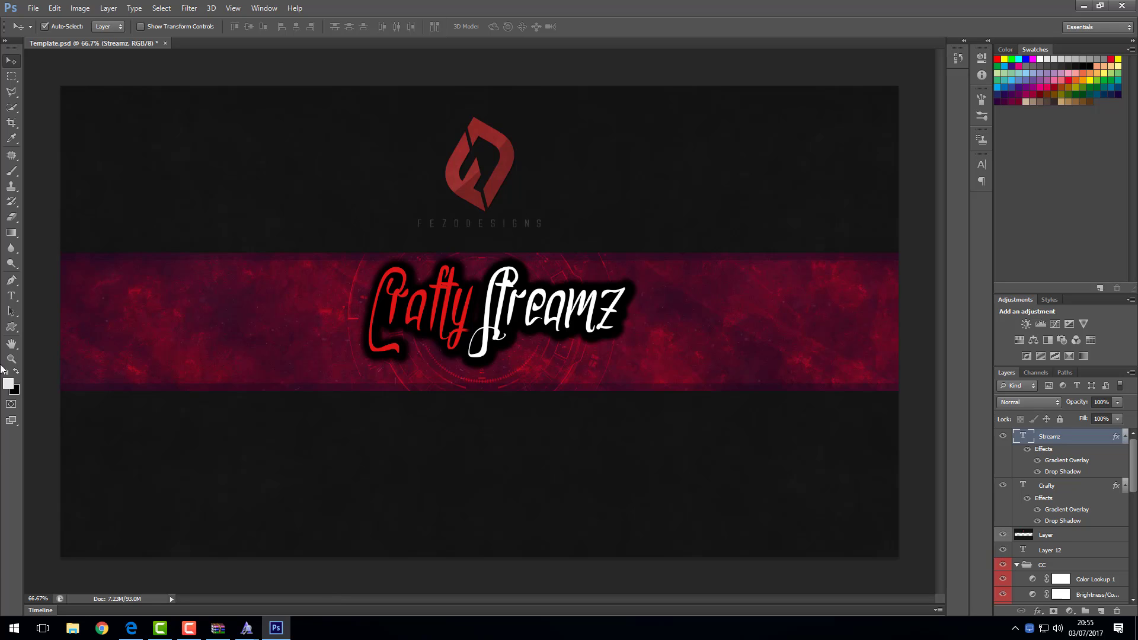
pyautogui.scroll(-5, 1081, 521)
pyautogui.scroll(5, 1081, 514)
pyautogui.scroll(-3, 1080, 512)
pyautogui.scroll(3, 1080, 512)
pyautogui.scroll(-3, 1076, 512)
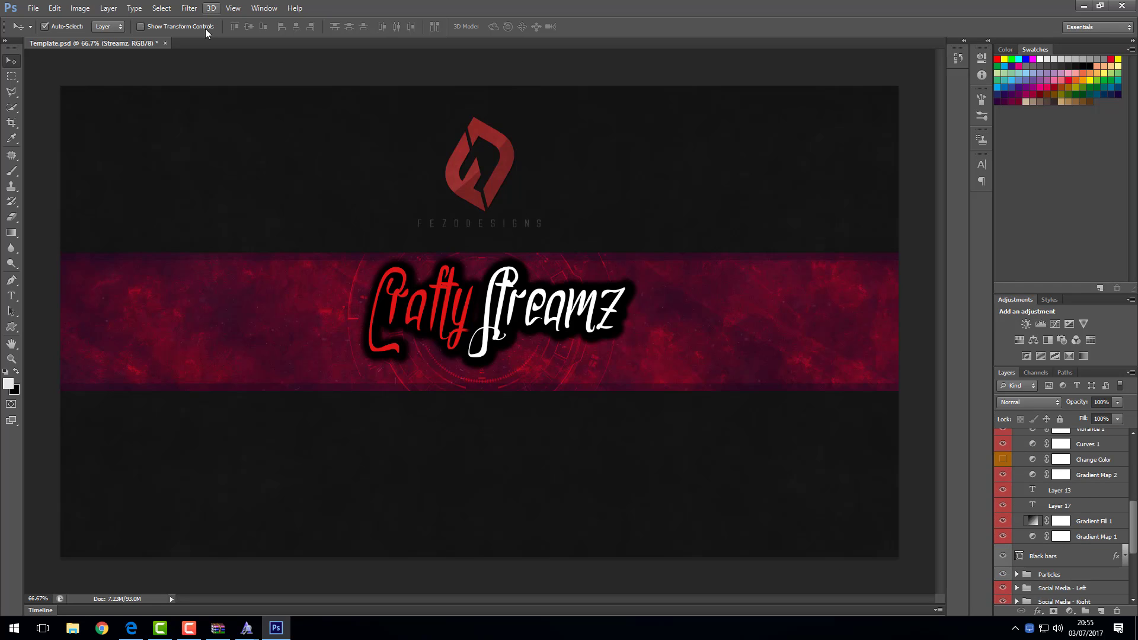
# - Create a new layer above the others and write Minecraft And More on it
pyautogui.click(1098, 613)
pyautogui.click(11, 296)
pyautogui.click(287, 345)
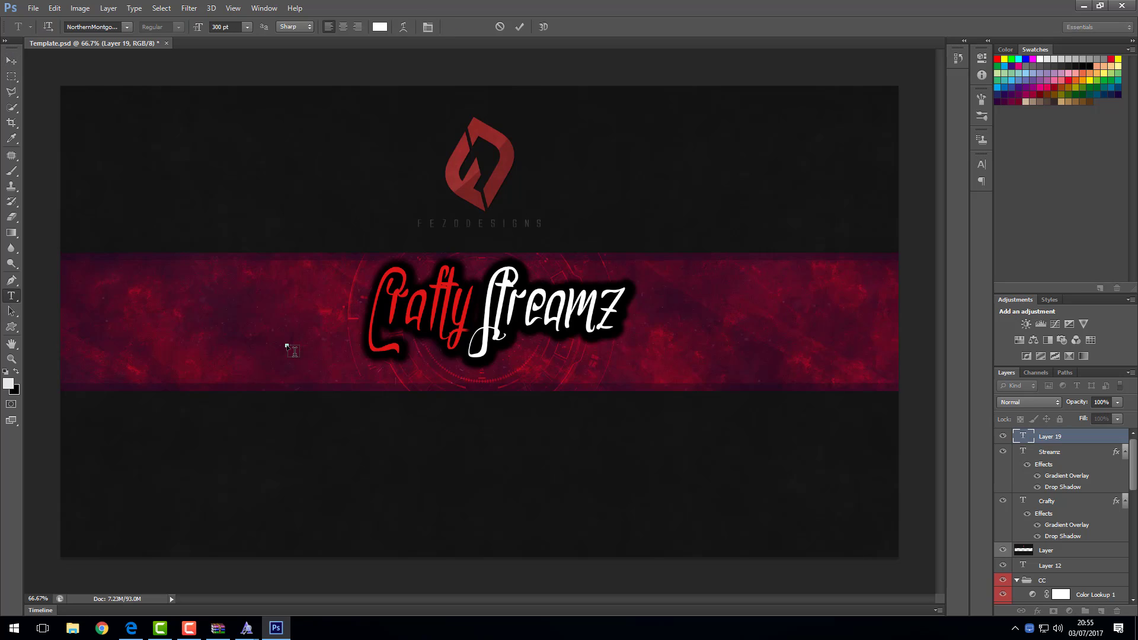
pyautogui.write('Minecraft And More')
# - Change the font of the whole Minecraft And More text to BlowBrush
pyautogui.hotkey('ctrl', 'a')
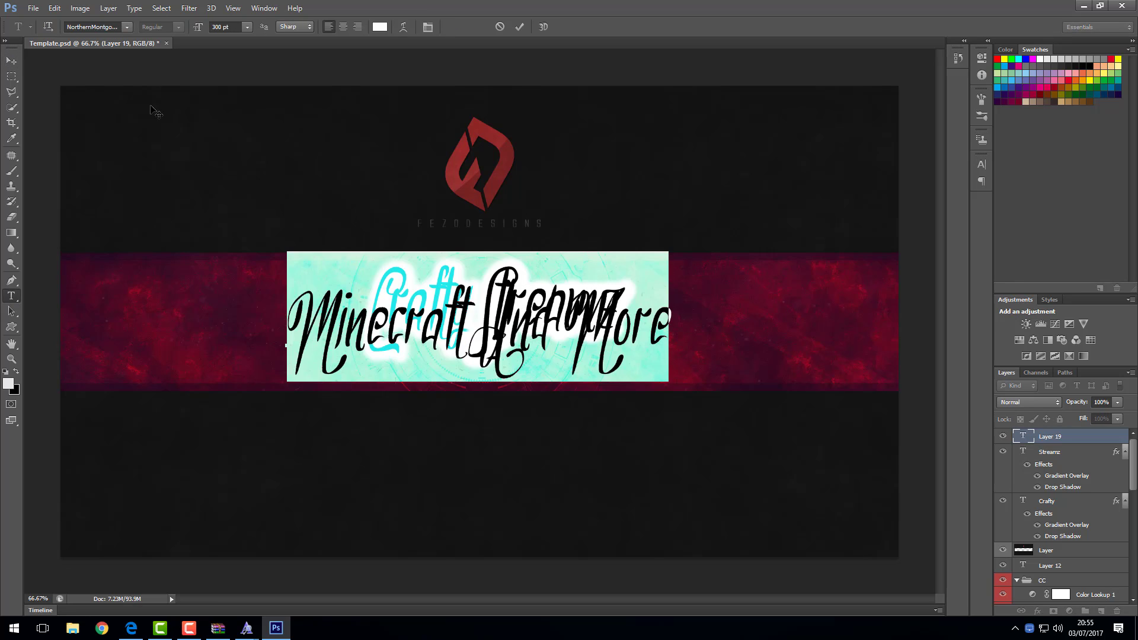
pyautogui.click(126, 27)
pyautogui.click(119, 25)
pyautogui.write('Blow')
pyautogui.press('Return')
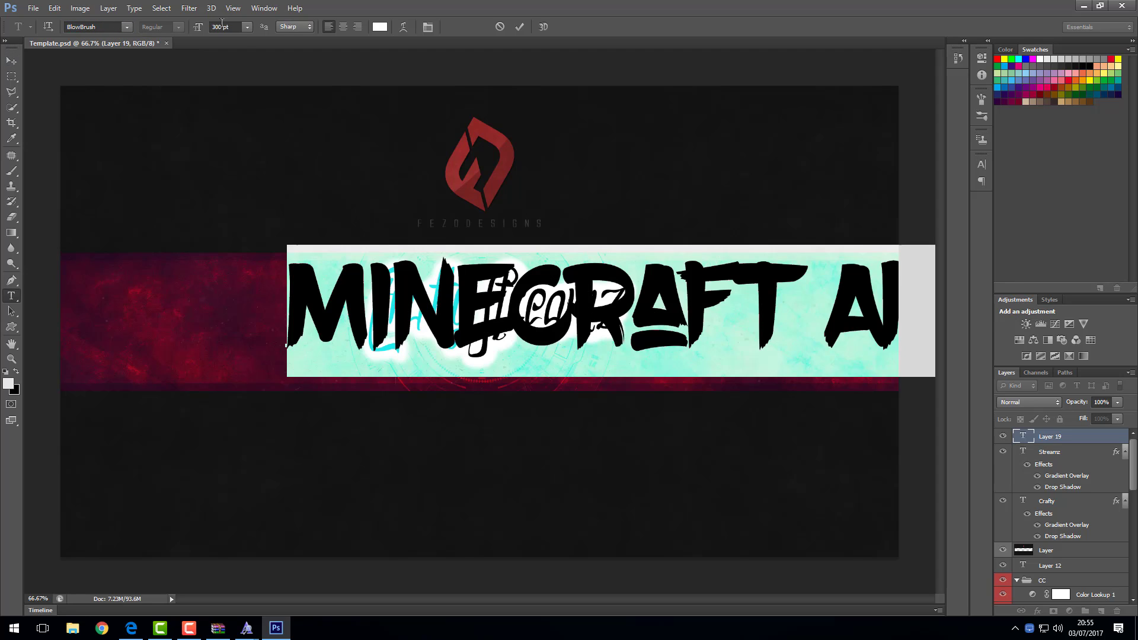
# - Set the Minecraft And More text's size to 50 pt and place it centred below the Crafty Streamz lettering
pyautogui.click(223, 26)
pyautogui.press('BackSpace')
pyautogui.press('BackSpace')
pyautogui.press('BackSpace')
pyautogui.write('200')
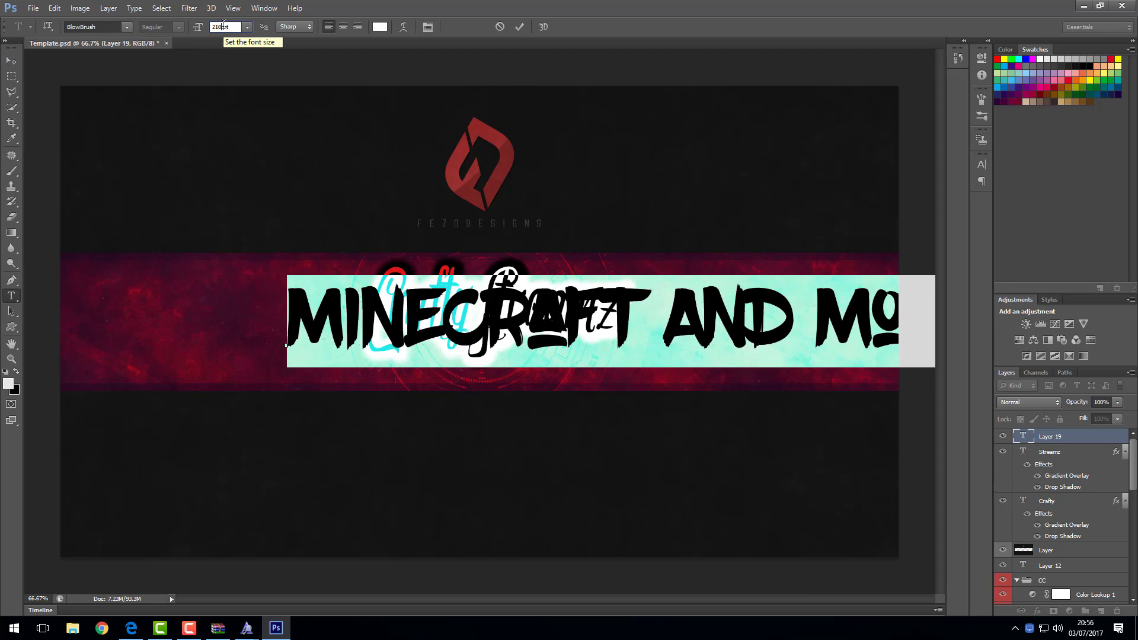
pyautogui.press('BackSpace')
pyautogui.press('BackSpace')
pyautogui.press('BackSpace')
pyautogui.write('30')
pyautogui.press('BackSpace')
pyautogui.press('BackSpace')
pyautogui.write('50')
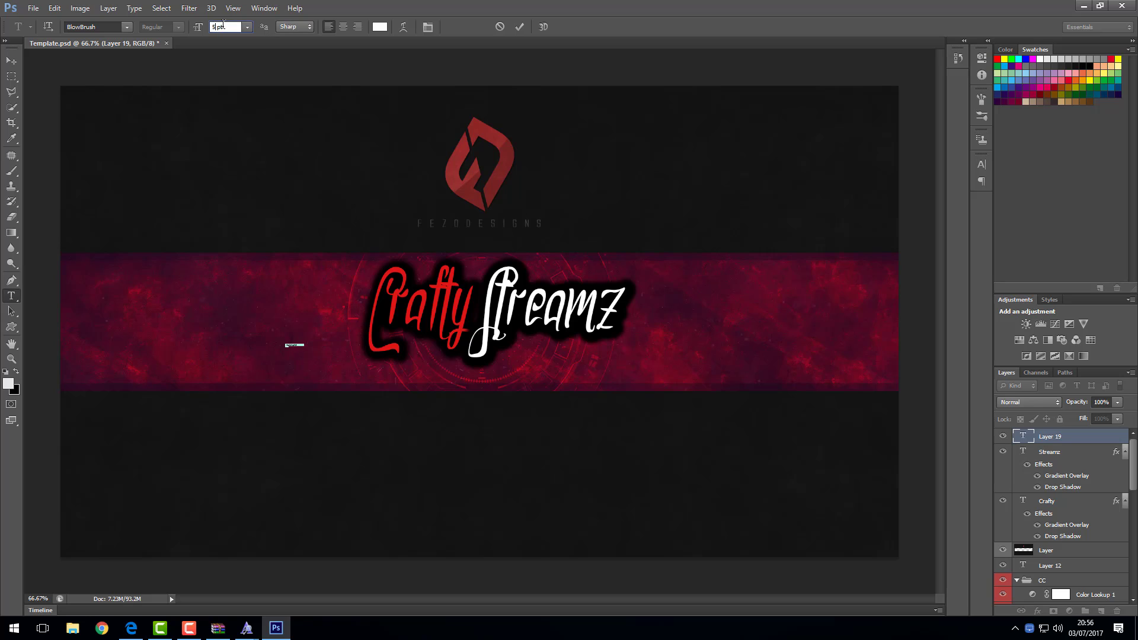
pyautogui.click(7, 62)
pyautogui.moveTo(431, 341); pyautogui.dragTo(555, 372)
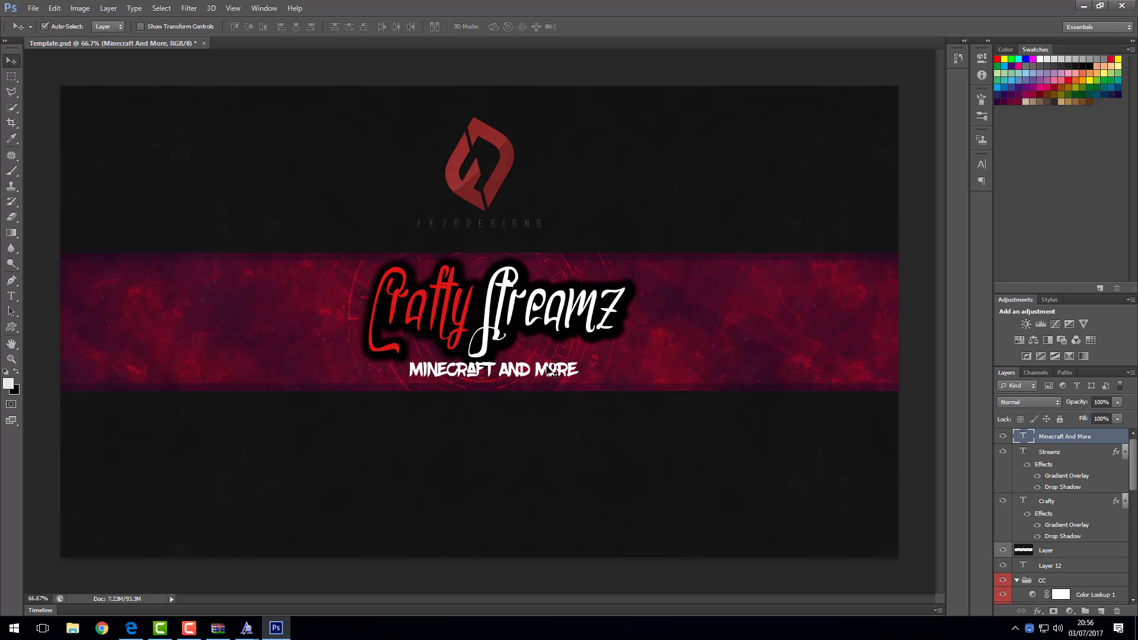
# - Add a Gradient Overlay to the Minecraft And More text, using the blue, white and gold gradient preset
pyautogui.rightClick(1057, 438)
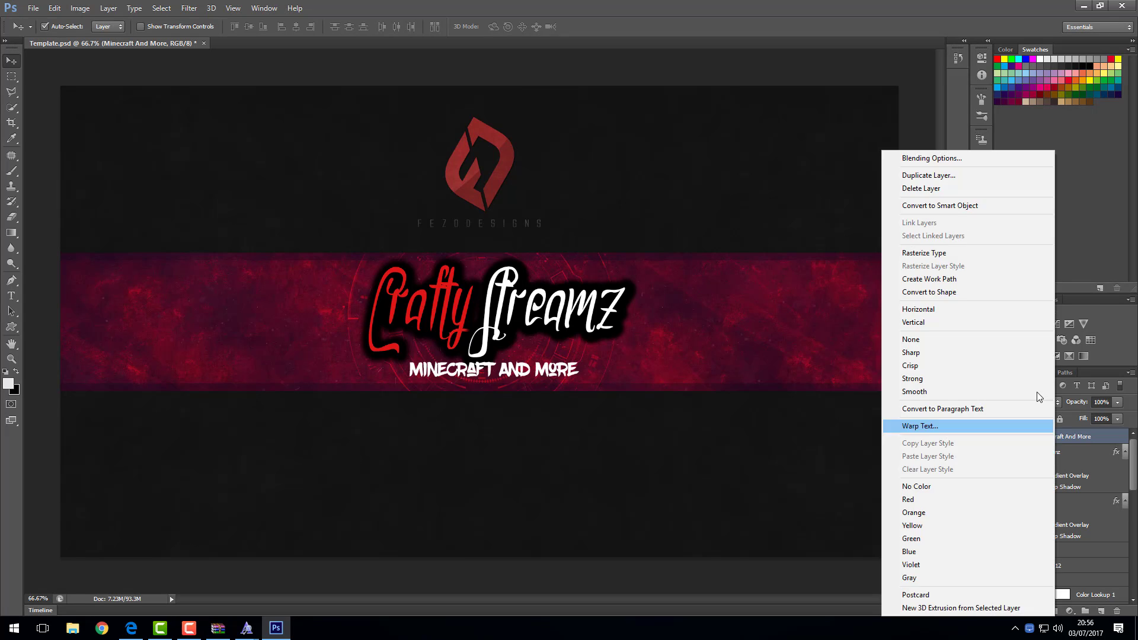
pyautogui.click(912, 156)
pyautogui.click(693, 339)
pyautogui.click(879, 252)
pyautogui.click(810, 295)
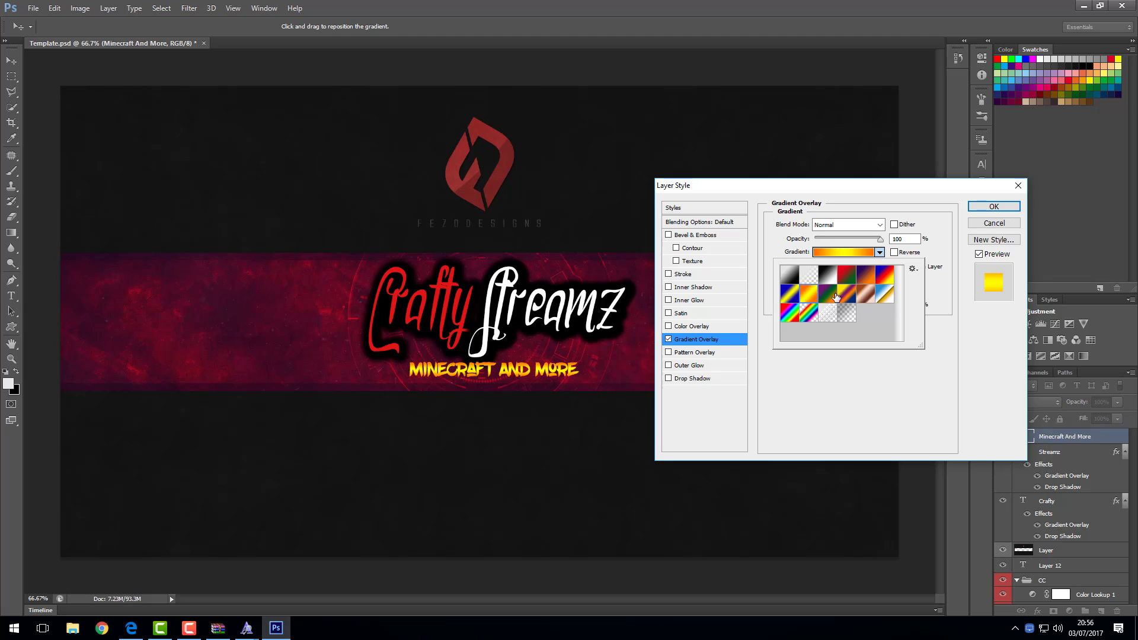
pyautogui.click(887, 277)
pyautogui.click(793, 311)
pyautogui.click(792, 294)
pyautogui.click(866, 276)
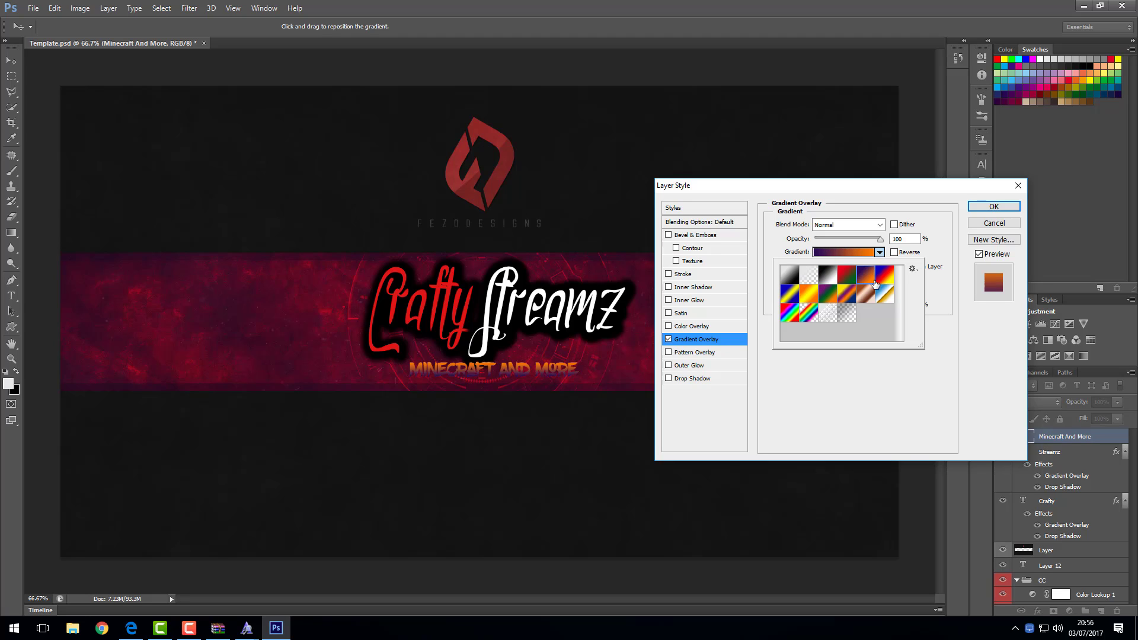
pyautogui.click(884, 294)
pyautogui.click(929, 255)
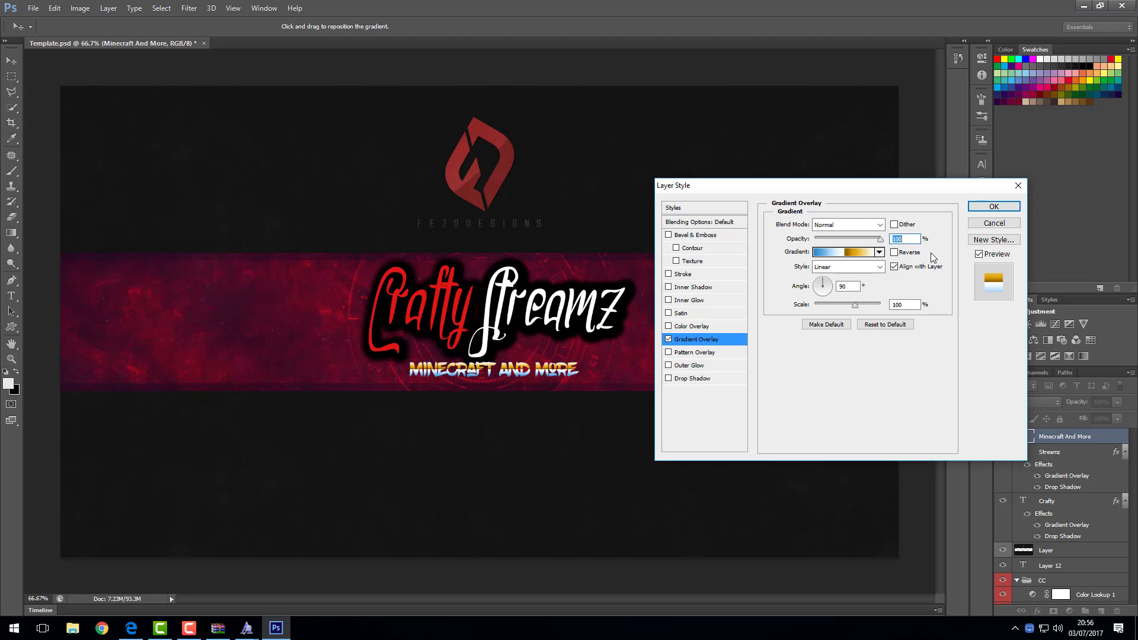
# - Set the gradient overlay's scale to 10% and its angle to -135°, with the gradient not reversed
pyautogui.moveTo(856, 304); pyautogui.dragTo(705, 304)
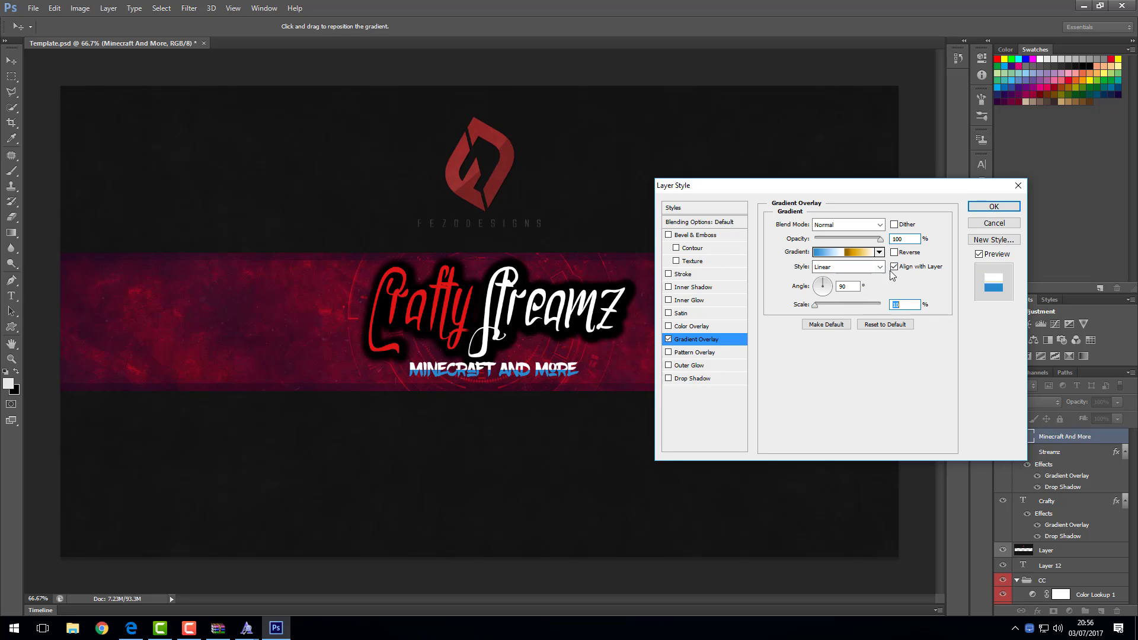
pyautogui.click(831, 287)
pyautogui.moveTo(828, 289); pyautogui.dragTo(821, 295)
pyautogui.click(894, 253)
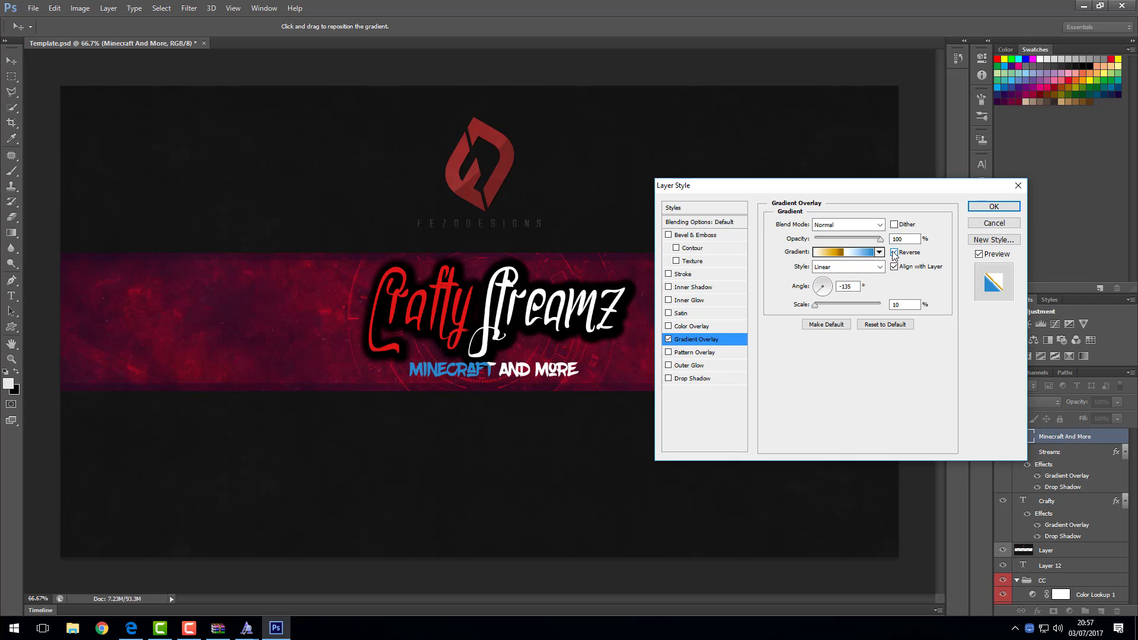
pyautogui.click(894, 252)
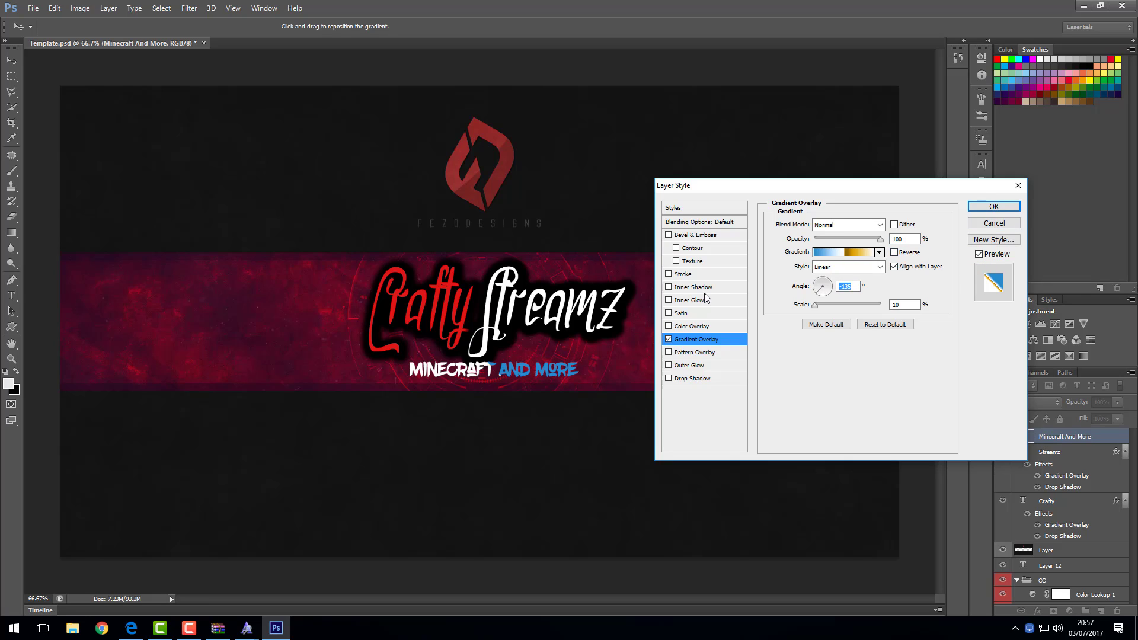
# - Add a drop shadow to the Minecraft And More text with 53% spread, 32 px size and 0% noise
pyautogui.click(692, 378)
pyautogui.moveTo(834, 294)
pyautogui.mouseDown()
pyautogui.moveTo(852, 296)
pyautogui.moveTo(826, 300)
pyautogui.moveTo(848, 290)
pyautogui.mouseUp()
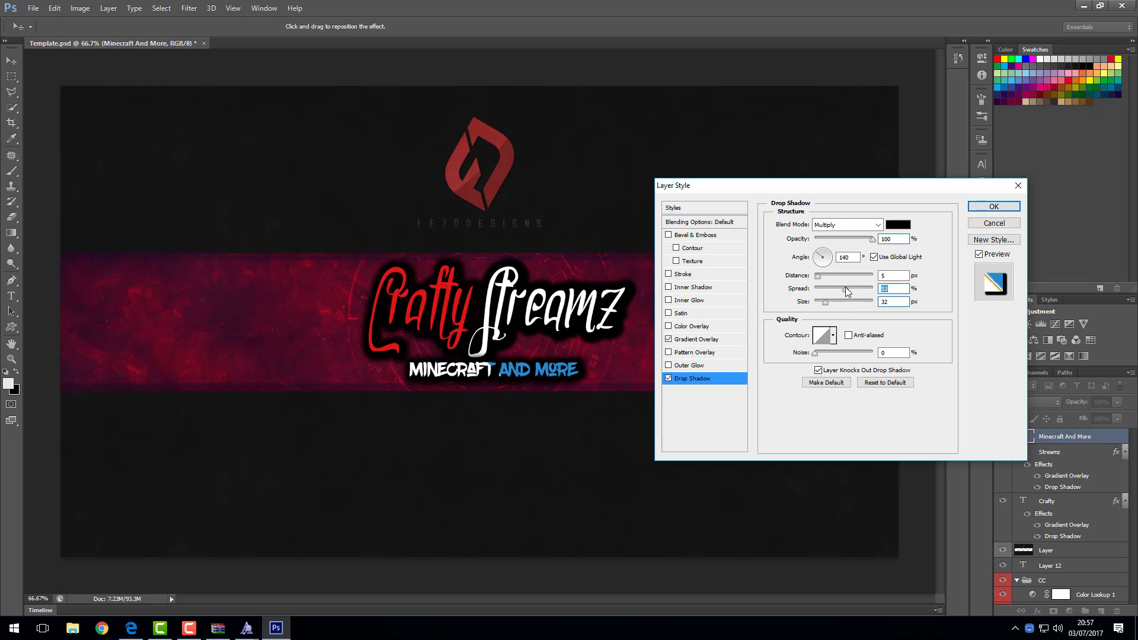
pyautogui.moveTo(816, 353)
pyautogui.mouseDown()
pyautogui.moveTo(912, 353)
pyautogui.moveTo(815, 353)
pyautogui.mouseUp()
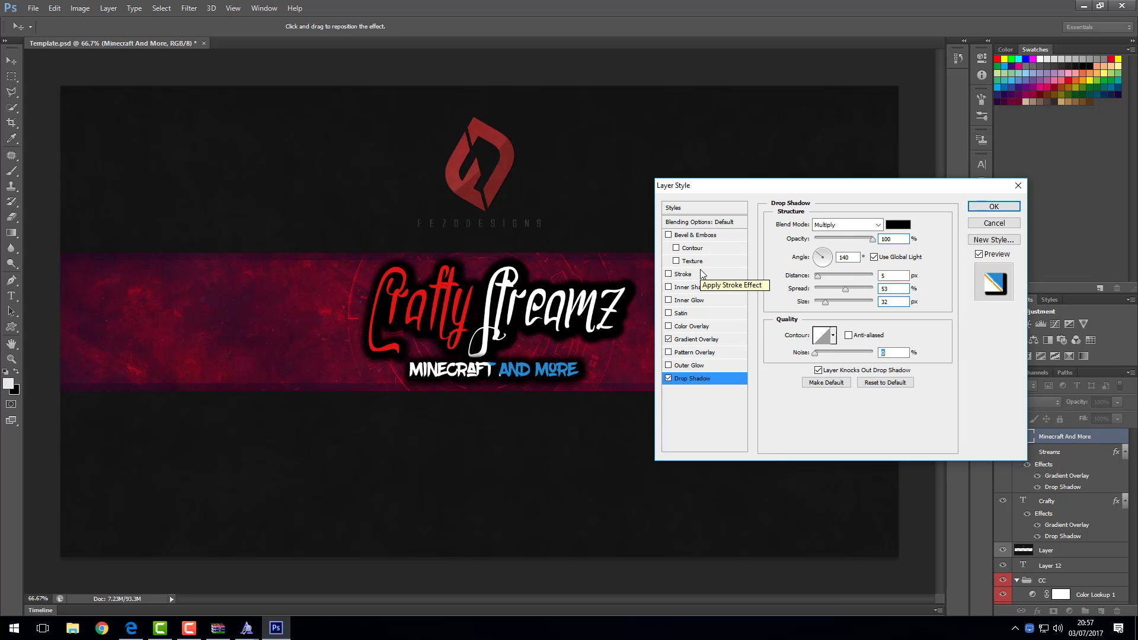
pyautogui.click(994, 206)
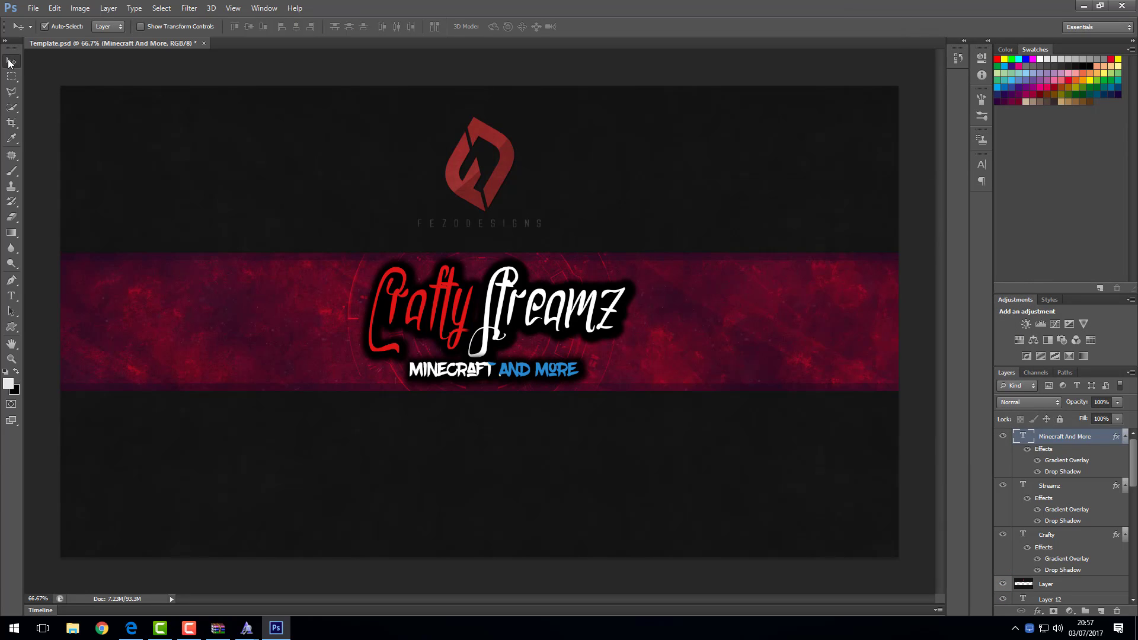